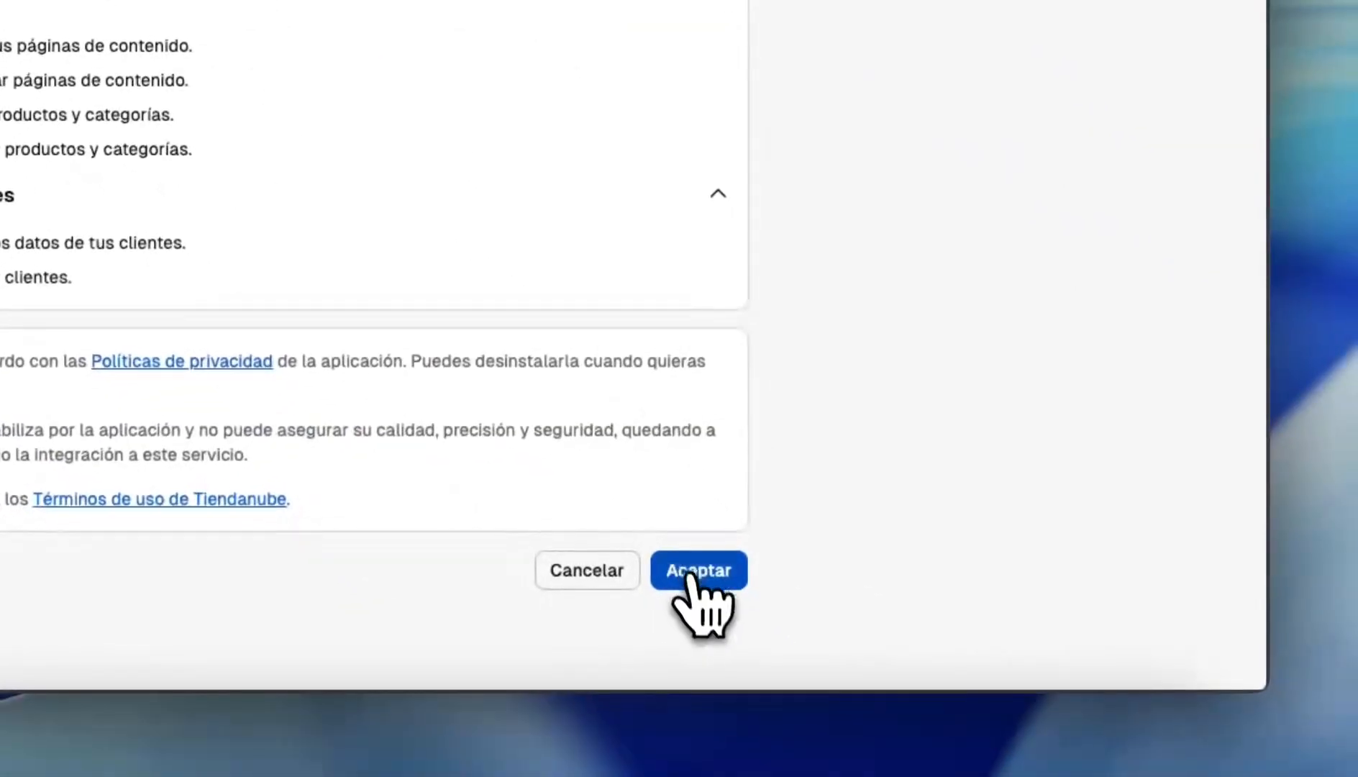
# - Accept Migrapro's requested permissions to install it in the Tiendanube store
pyautogui.click(944, 764)
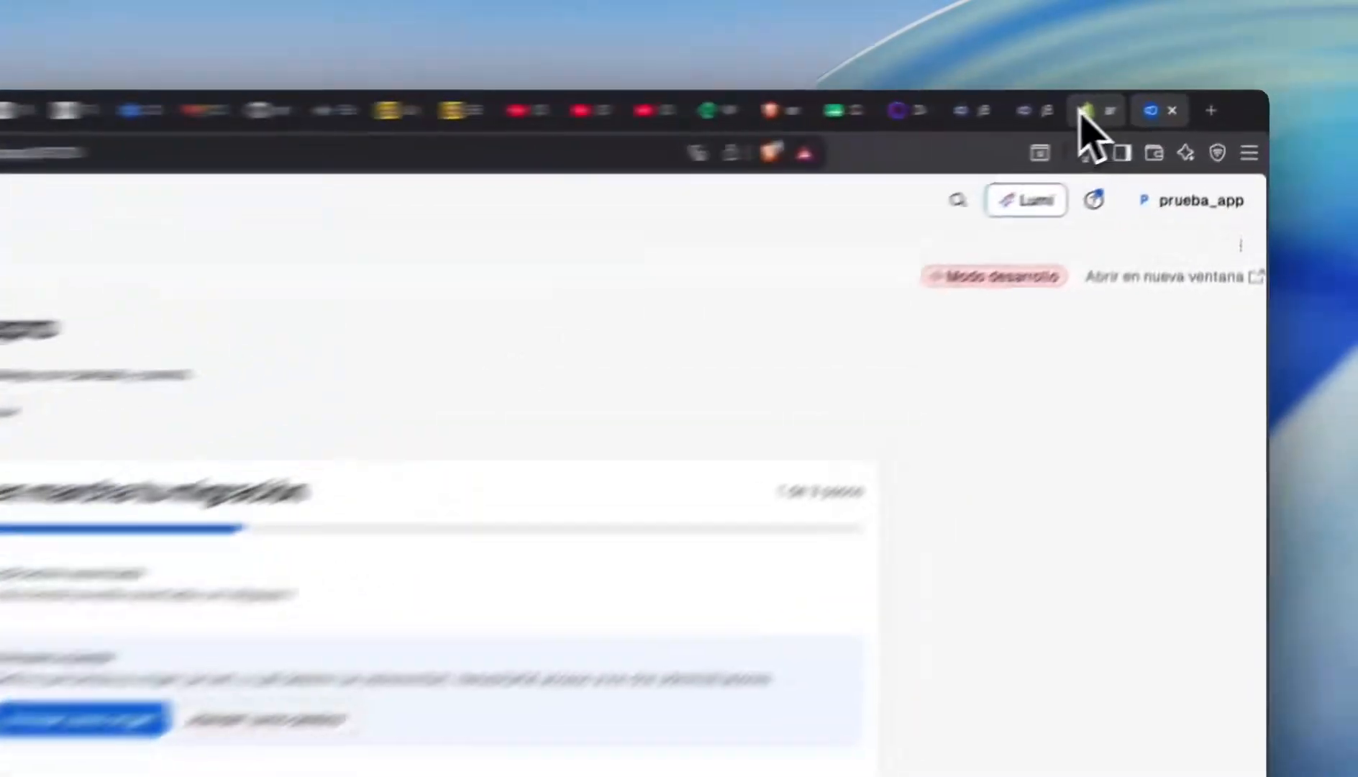
# - Go to Migrapro's page in the Shopify admin after briefly checking the Tiendanube page
pyautogui.click(1169, 102)
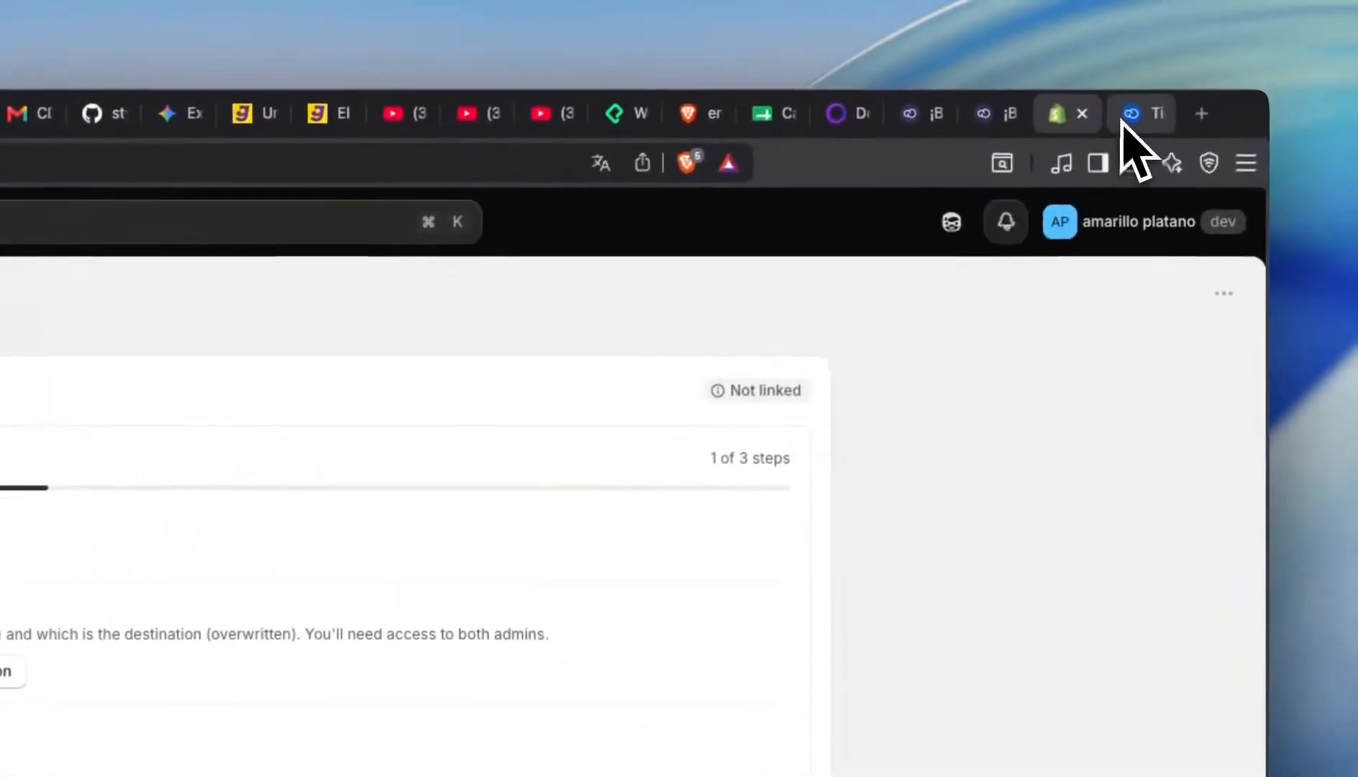
pyautogui.click(1124, 117)
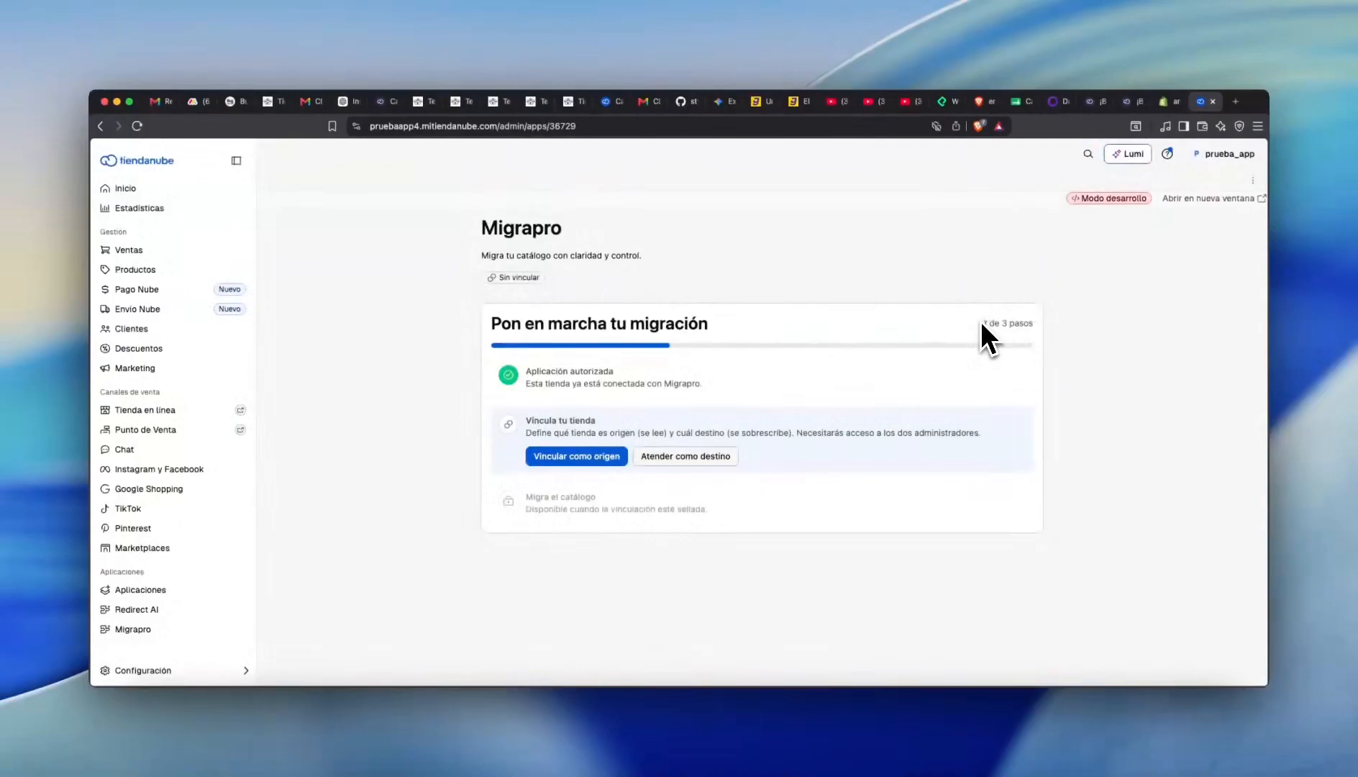
pyautogui.click(1171, 101)
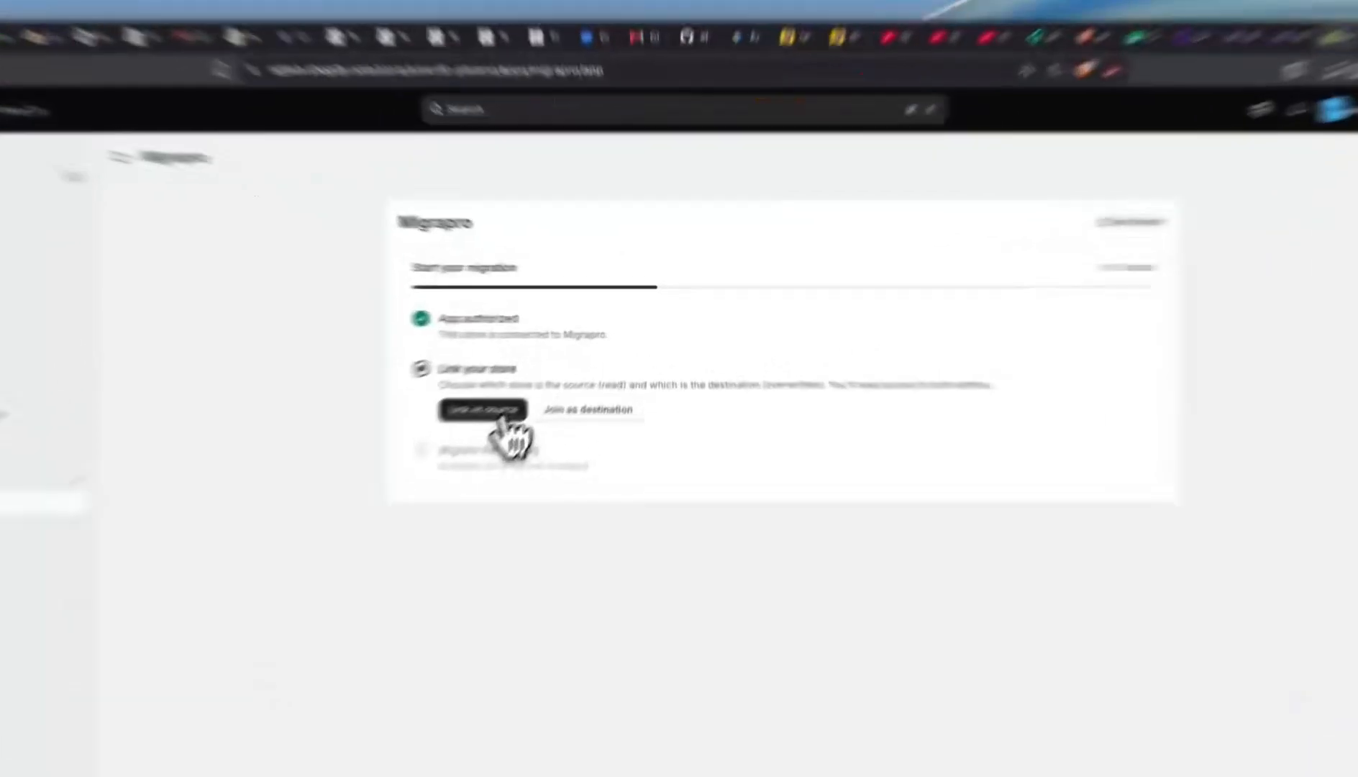
# - Choose Shopify as the migration source and Tiendanube as the destination in Migrapro
pyautogui.click(544, 388)
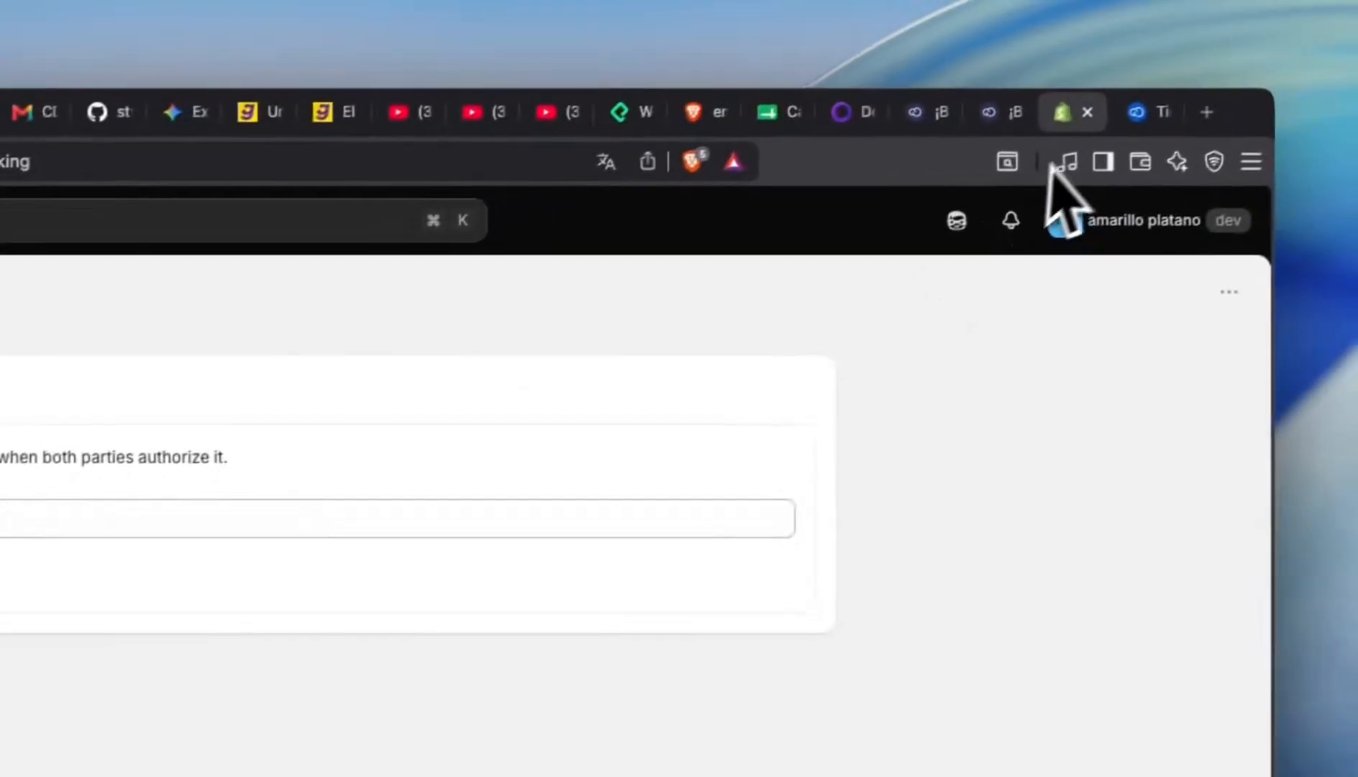
pyautogui.click(1135, 120)
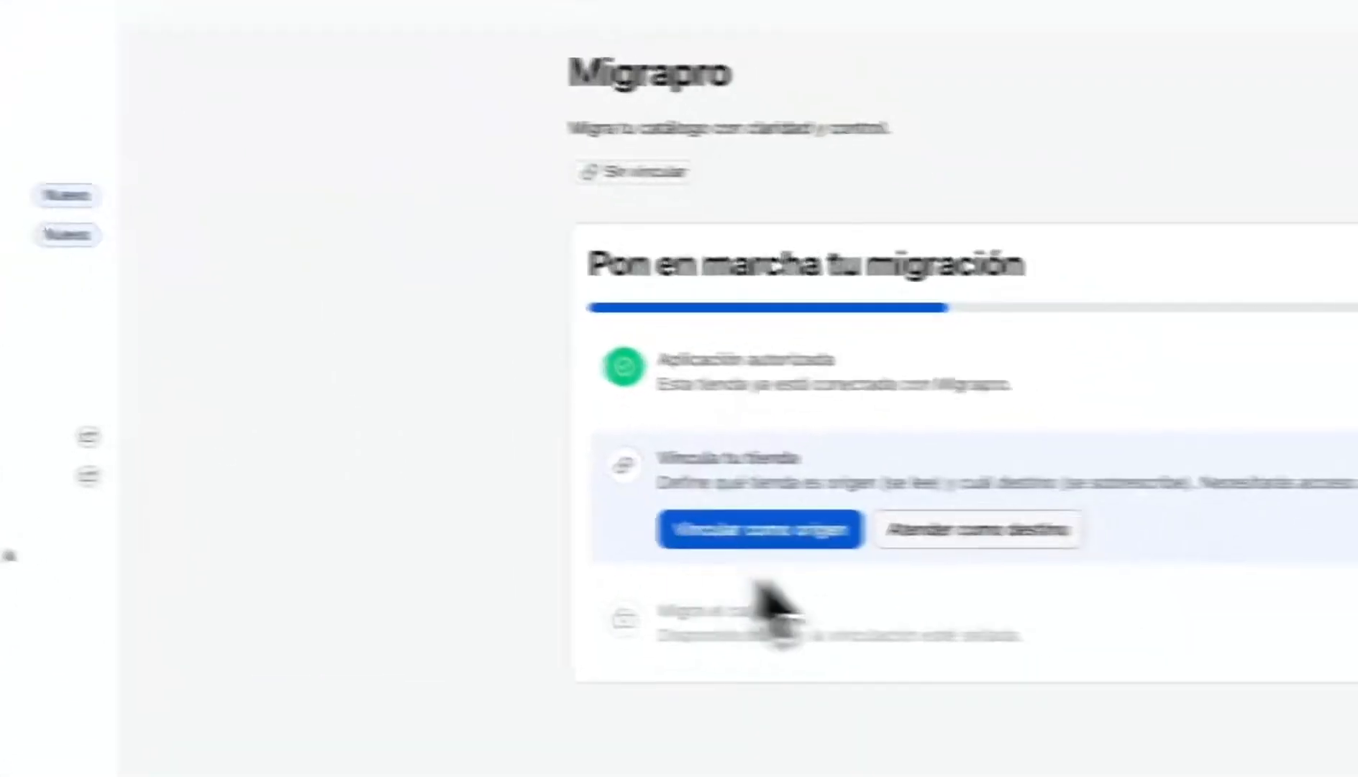
pyautogui.click(897, 532)
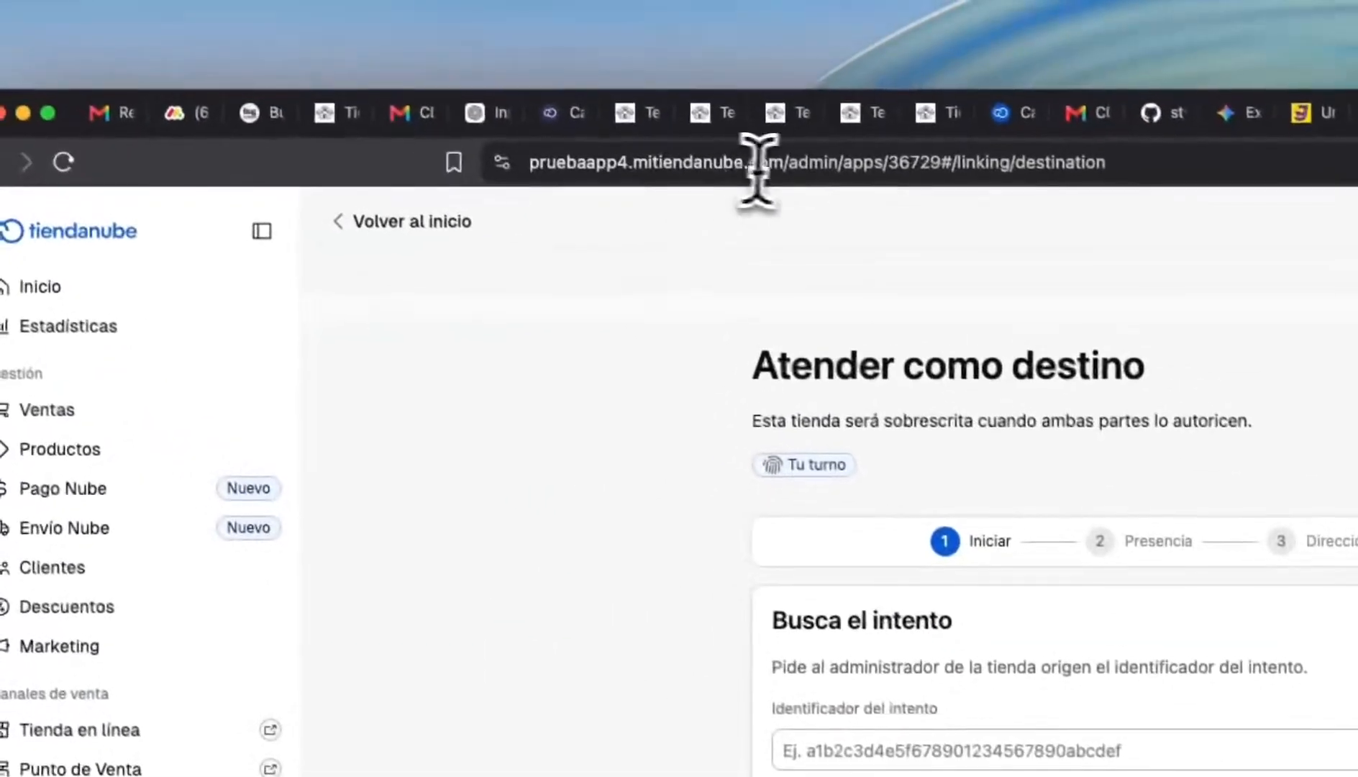
# - Create a link attempt with the Tiendanube domain as destination URL and copy its identifier
pyautogui.moveTo(783, 164); pyautogui.dragTo(399, 146)
pyautogui.press('super+c')
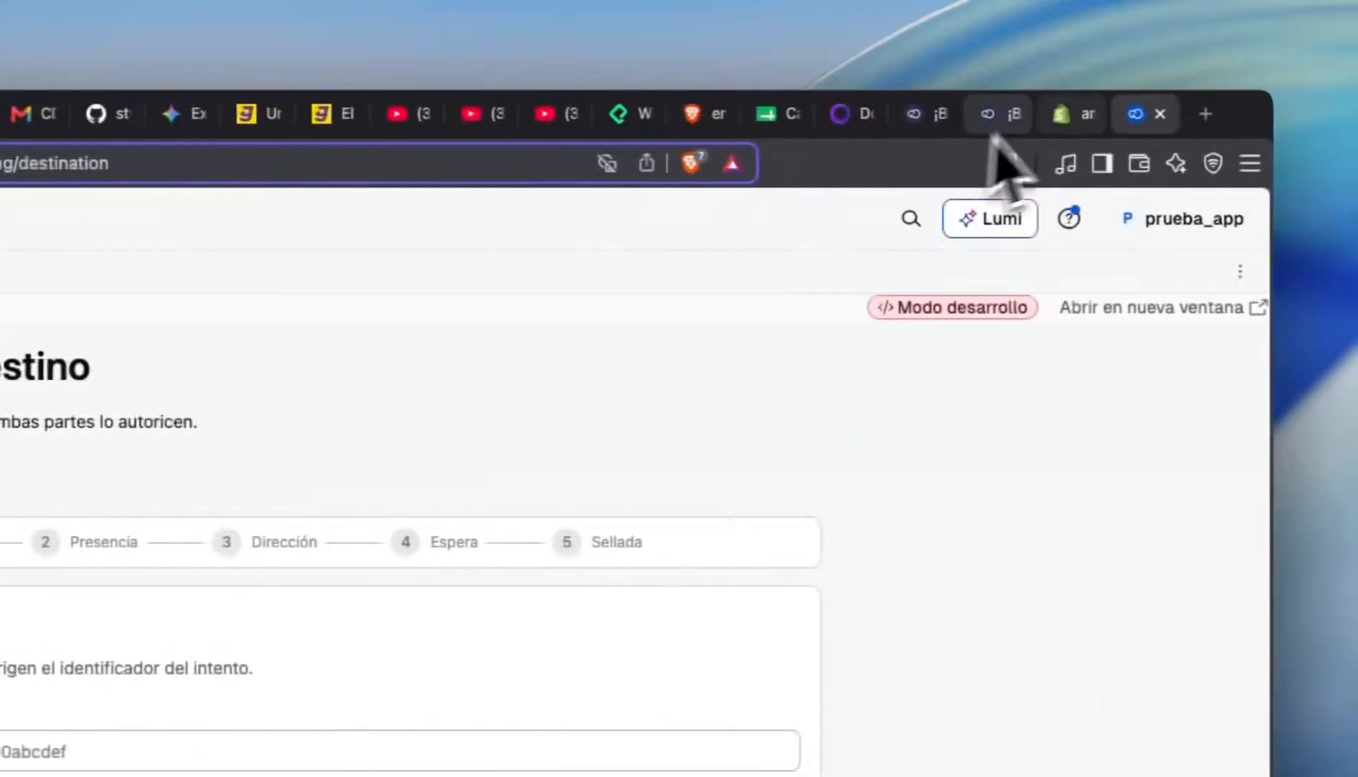
pyautogui.click(1063, 114)
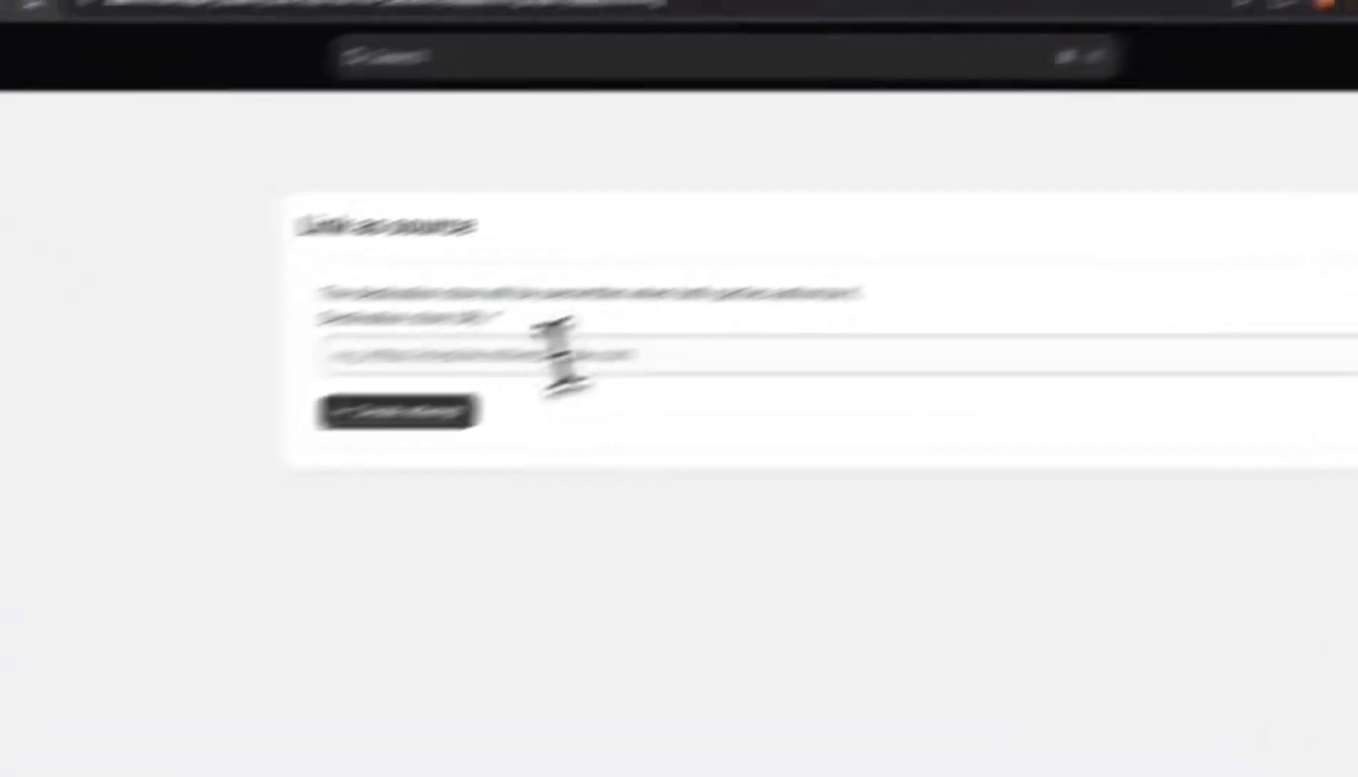
pyautogui.press('super+v')
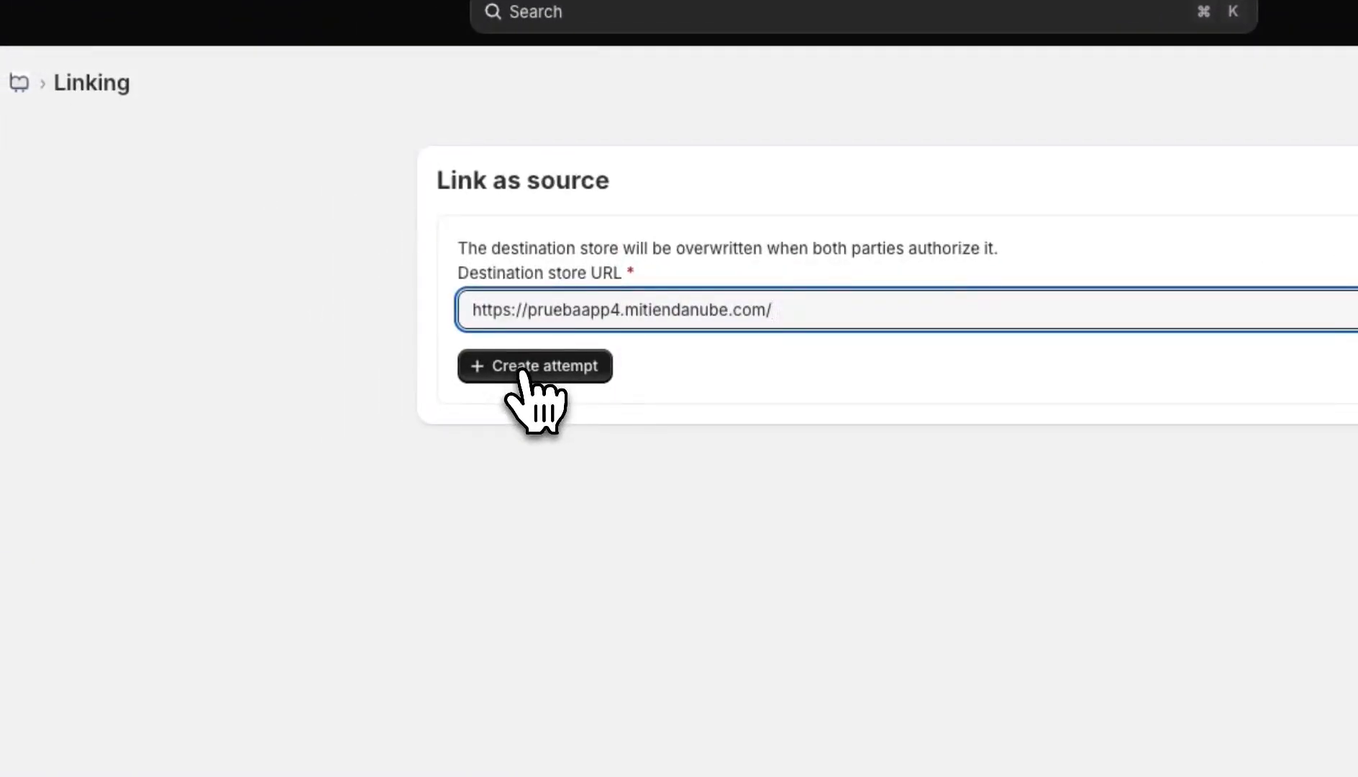
pyautogui.click(521, 379)
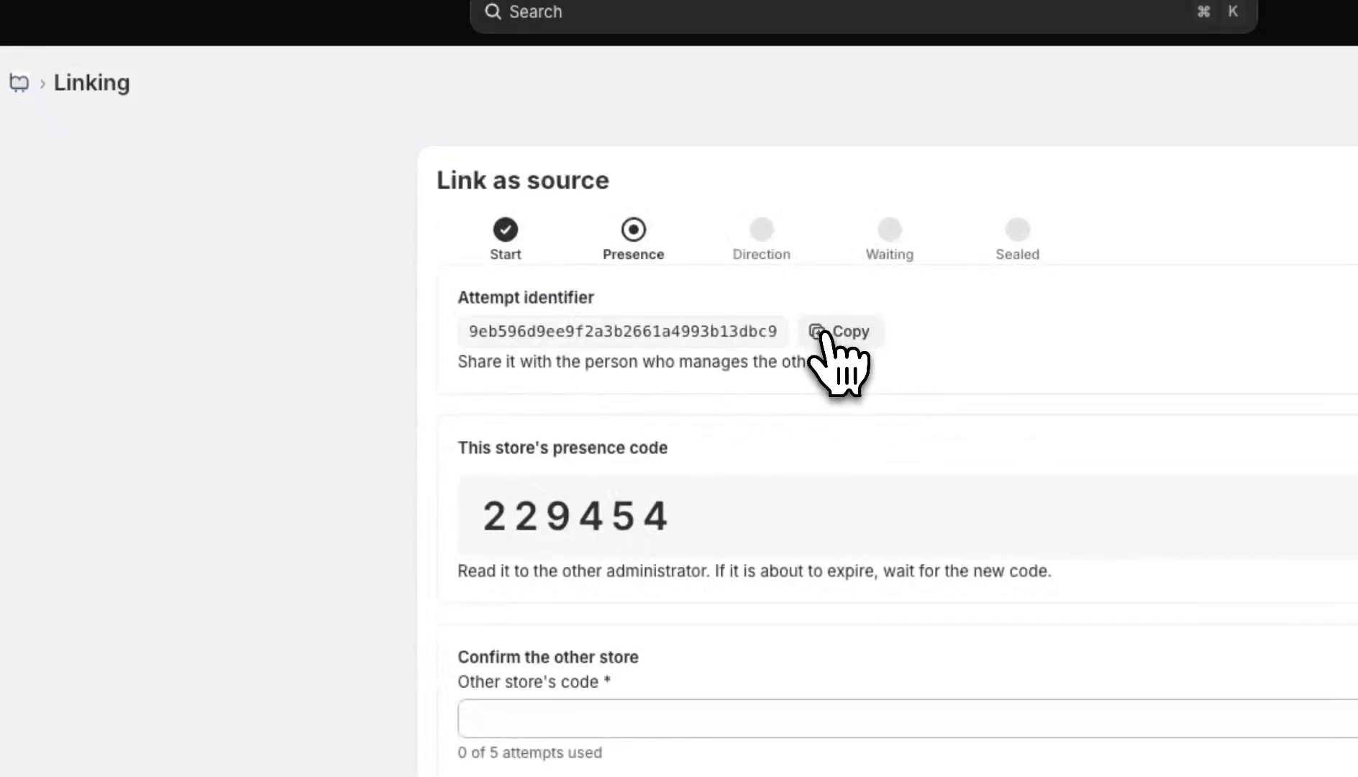
pyautogui.click(825, 334)
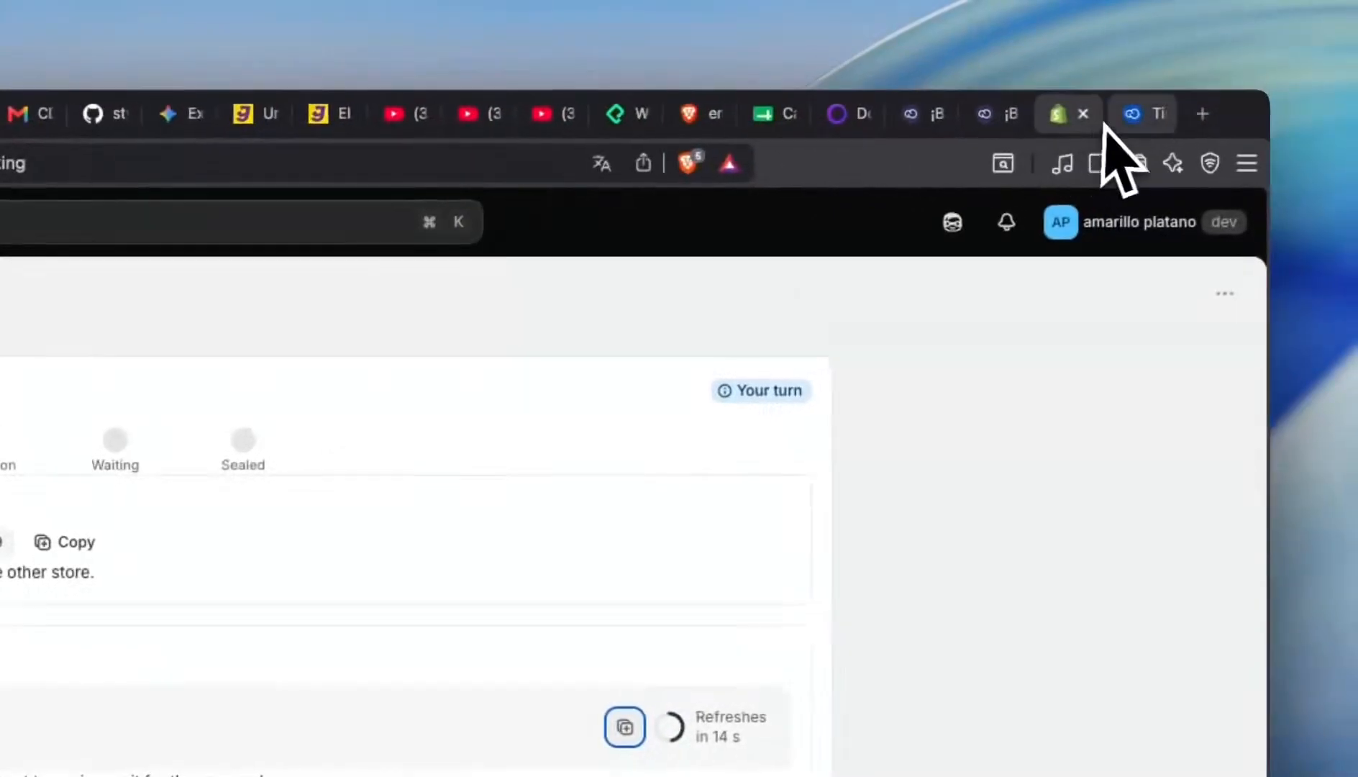
pyautogui.click(1126, 117)
# - Load the shared link attempt in Tiendanube by pasting its identifier
pyautogui.click(504, 428)
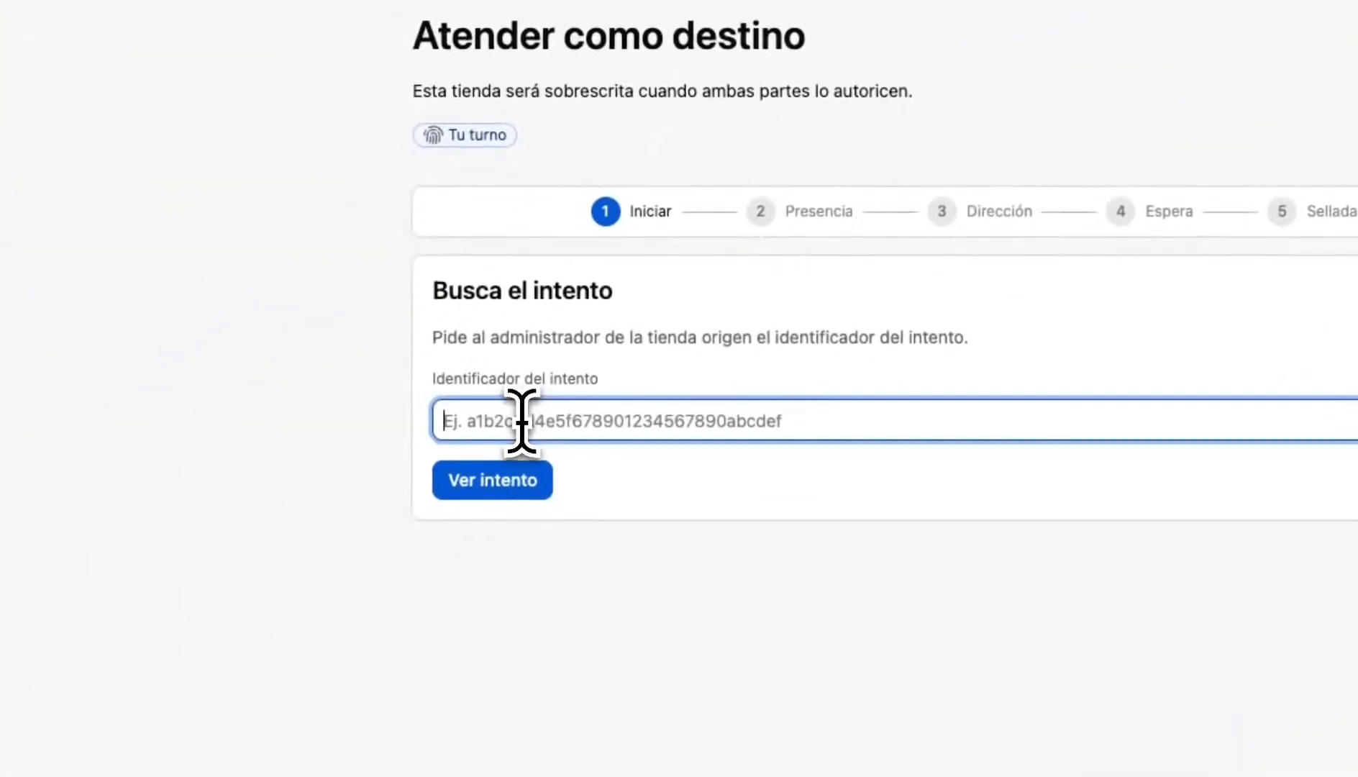
pyautogui.press('super+v')
pyautogui.click(505, 478)
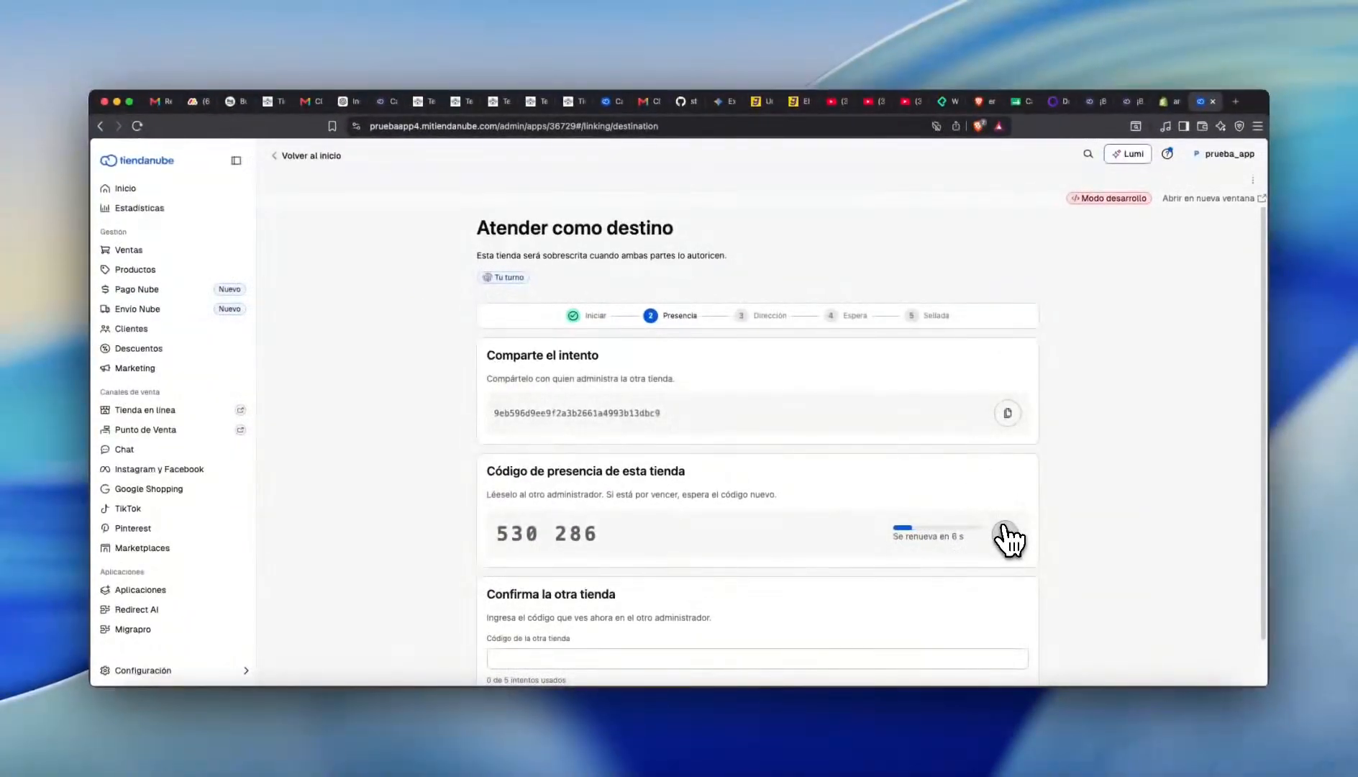
# - Enter the Tiendanube store's presence code in the Shopify form and confirm presence there
pyautogui.hotkey('ctrl', 'shift', 'Tab')
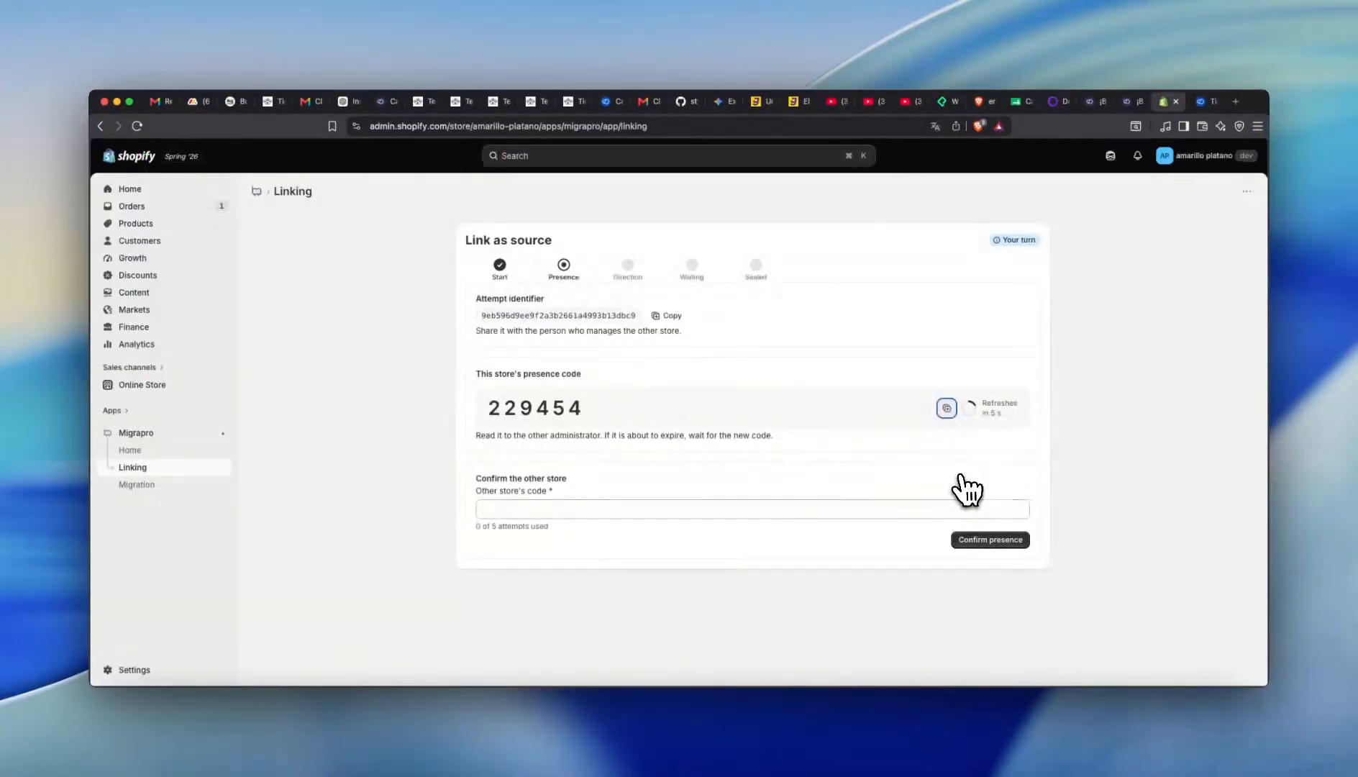
pyautogui.hotkey('ctrl', 'Tab')
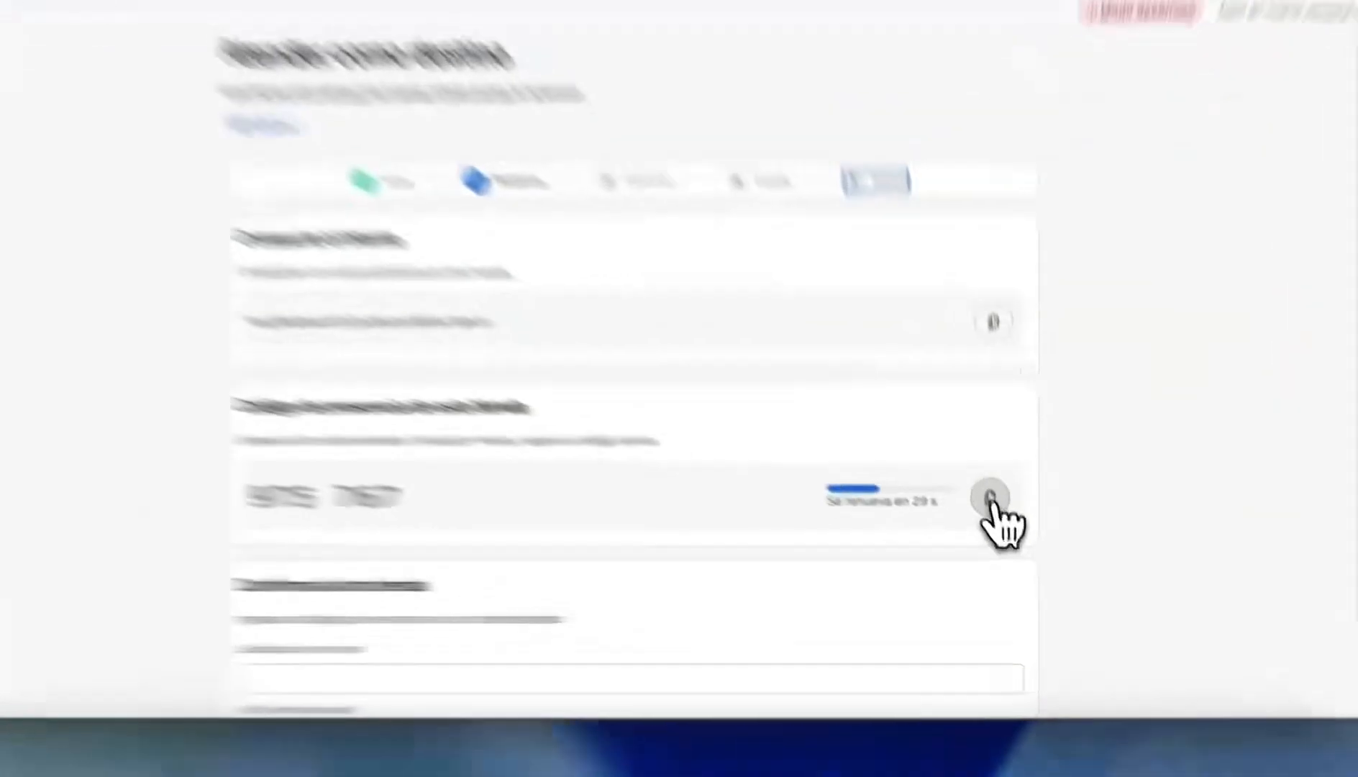
pyautogui.click(1006, 539)
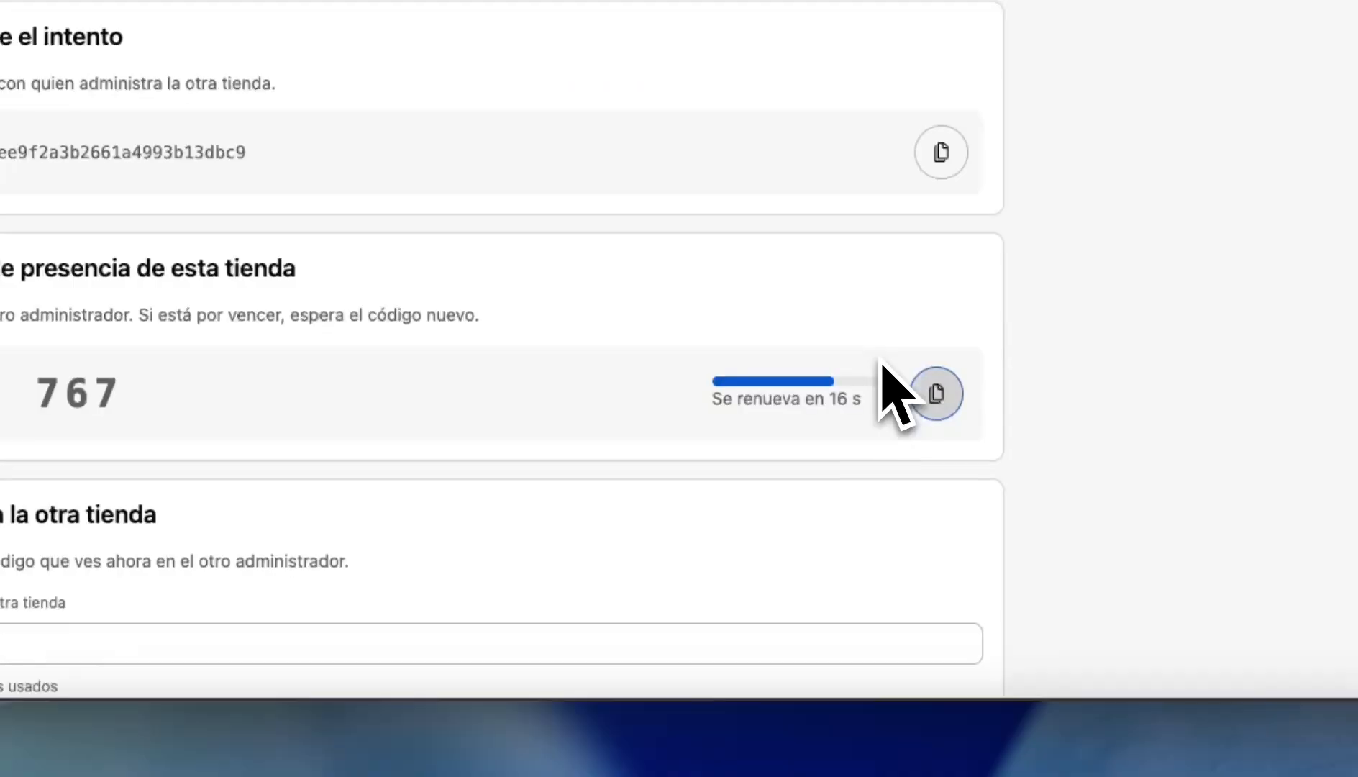
pyautogui.moveTo(223, 420); pyautogui.dragTo(0, 373)
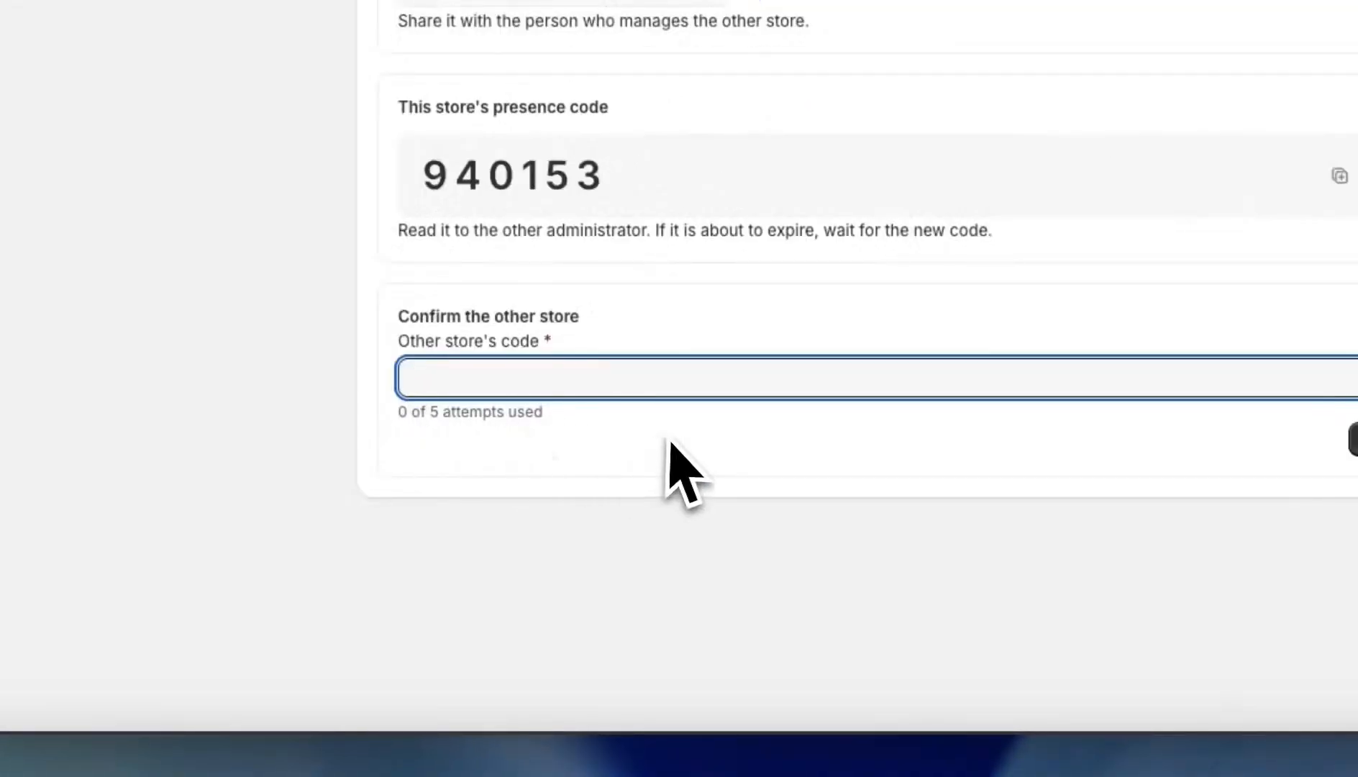
pyautogui.press('super+v')
pyautogui.click(968, 423)
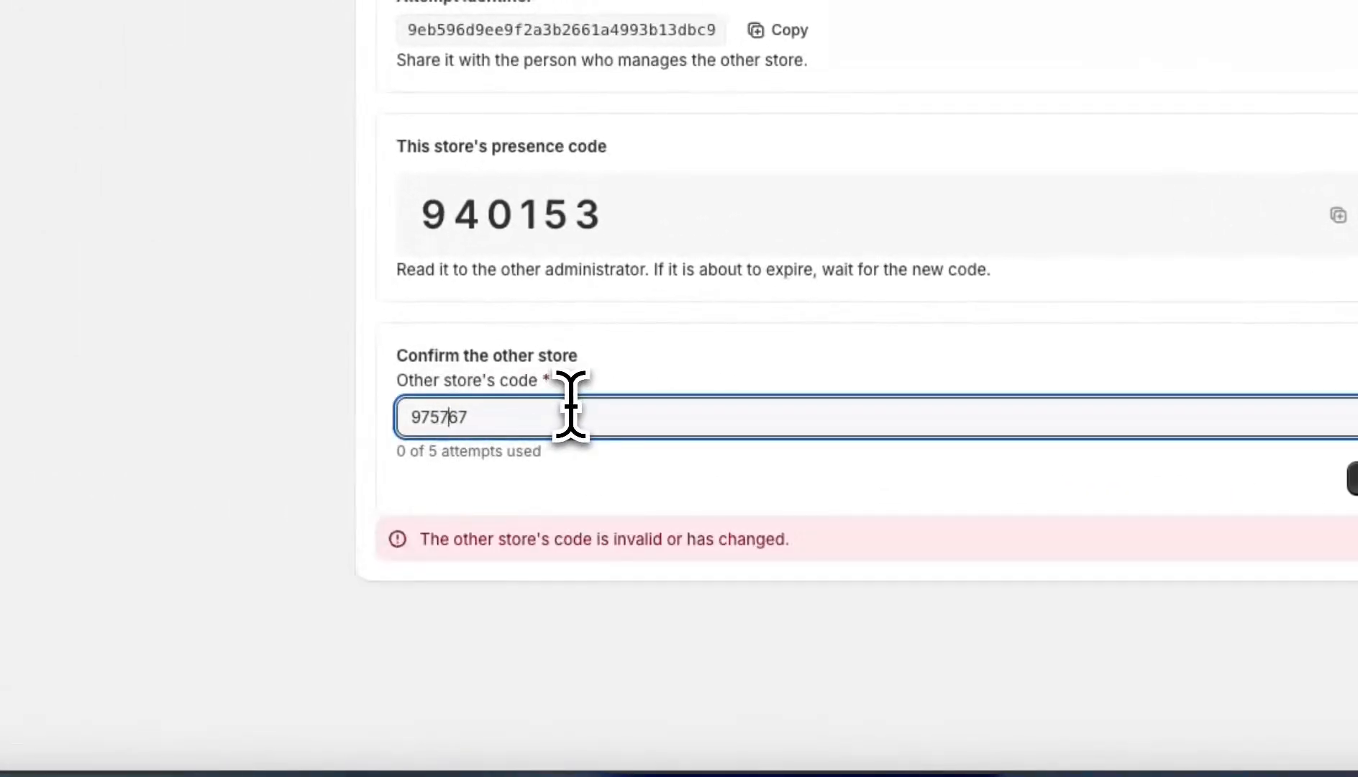
pyautogui.click(1353, 478)
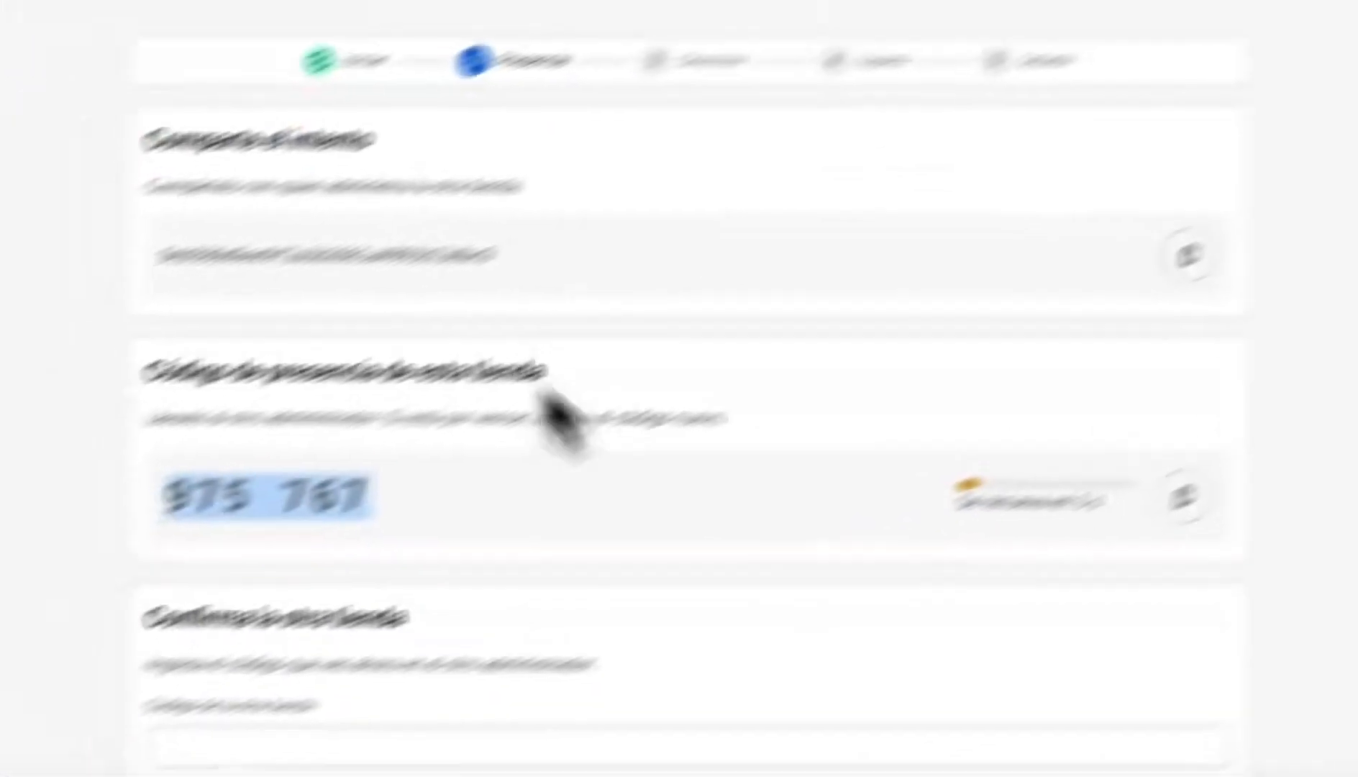
pyautogui.scroll(1, 734, 538)
pyautogui.scroll(-3, 809, 569)
# - Confirm presence in Tiendanube using the Shopify store's current presence code
pyautogui.click(753, 579)
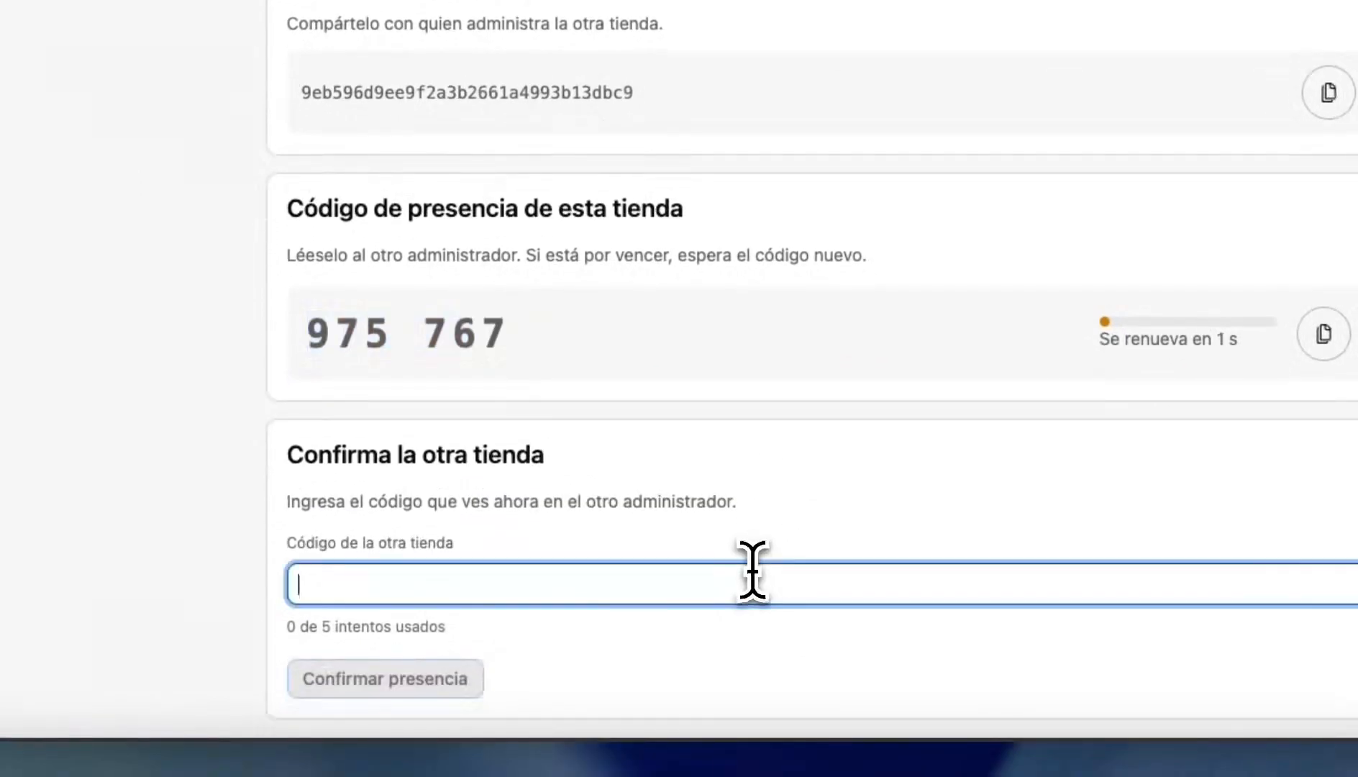
pyautogui.write('940153')
pyautogui.click(311, 676)
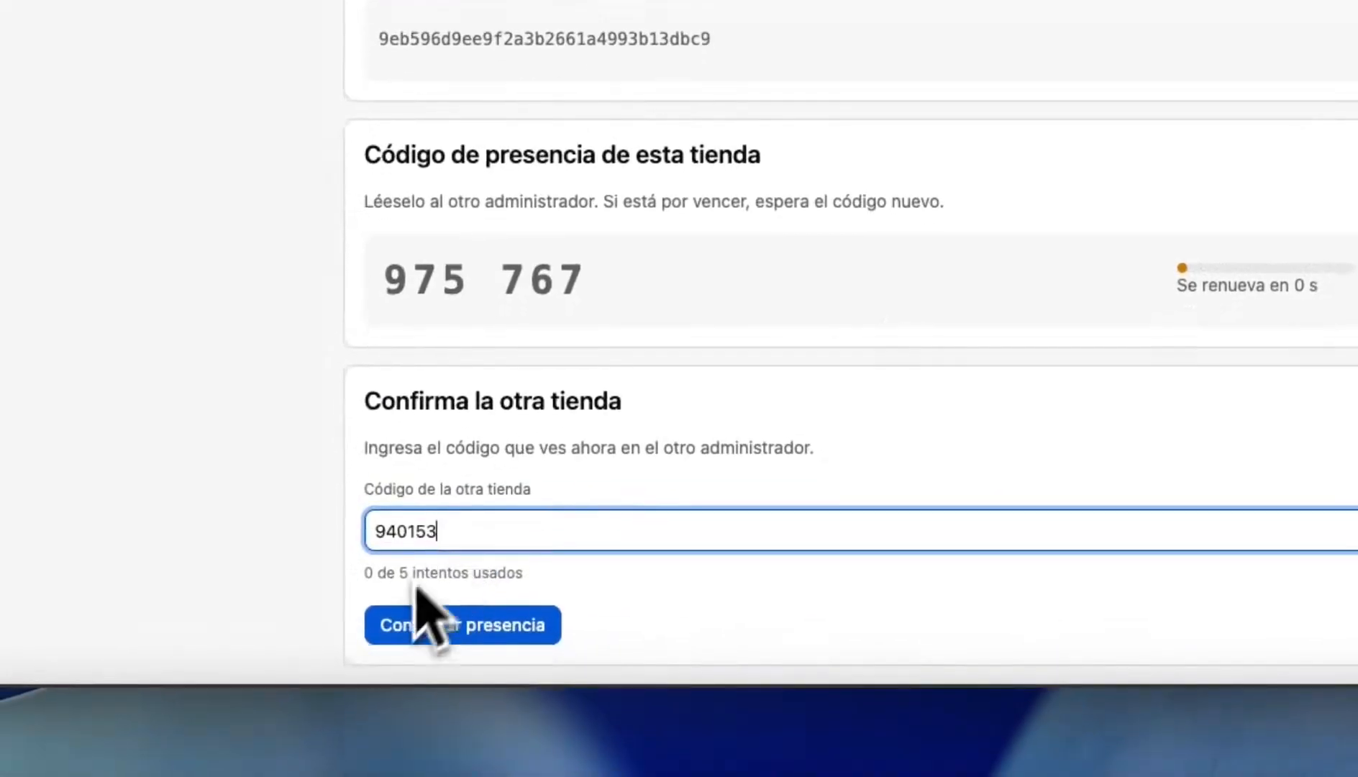
pyautogui.click(391, 626)
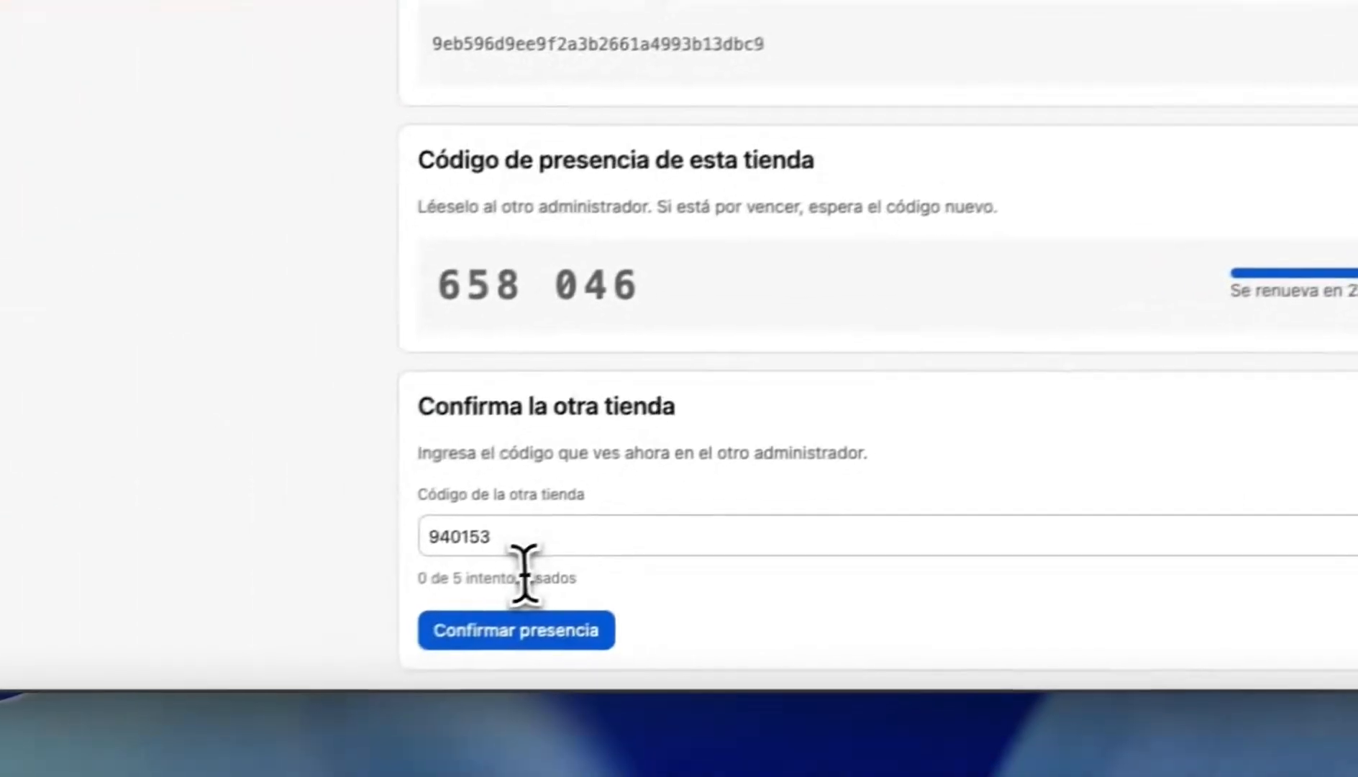
pyautogui.doubleClick(558, 544)
pyautogui.hotkey('ctrl', 'v')
pyautogui.click(475, 626)
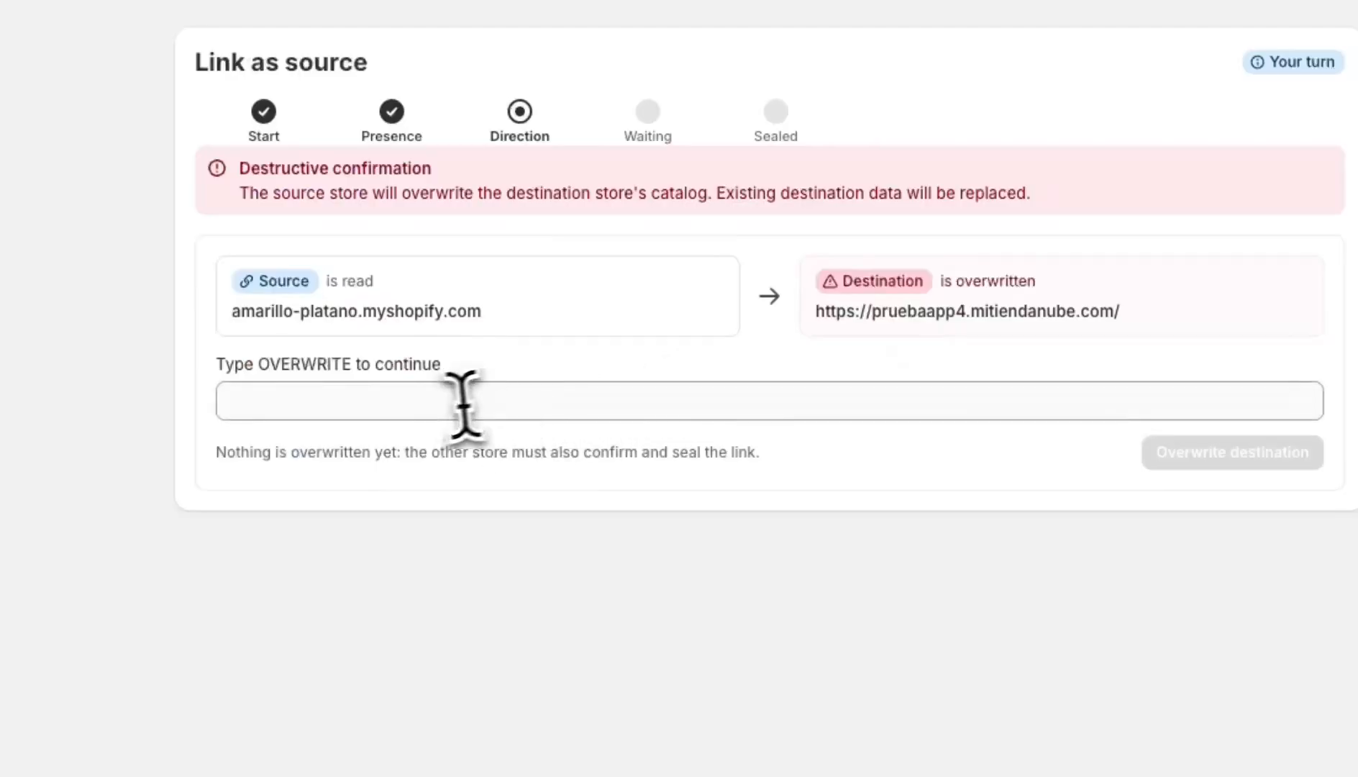
# - Confirm with OVERWRITE that the Tiendanube catalog will be overwritten from Shopify
pyautogui.click(446, 401)
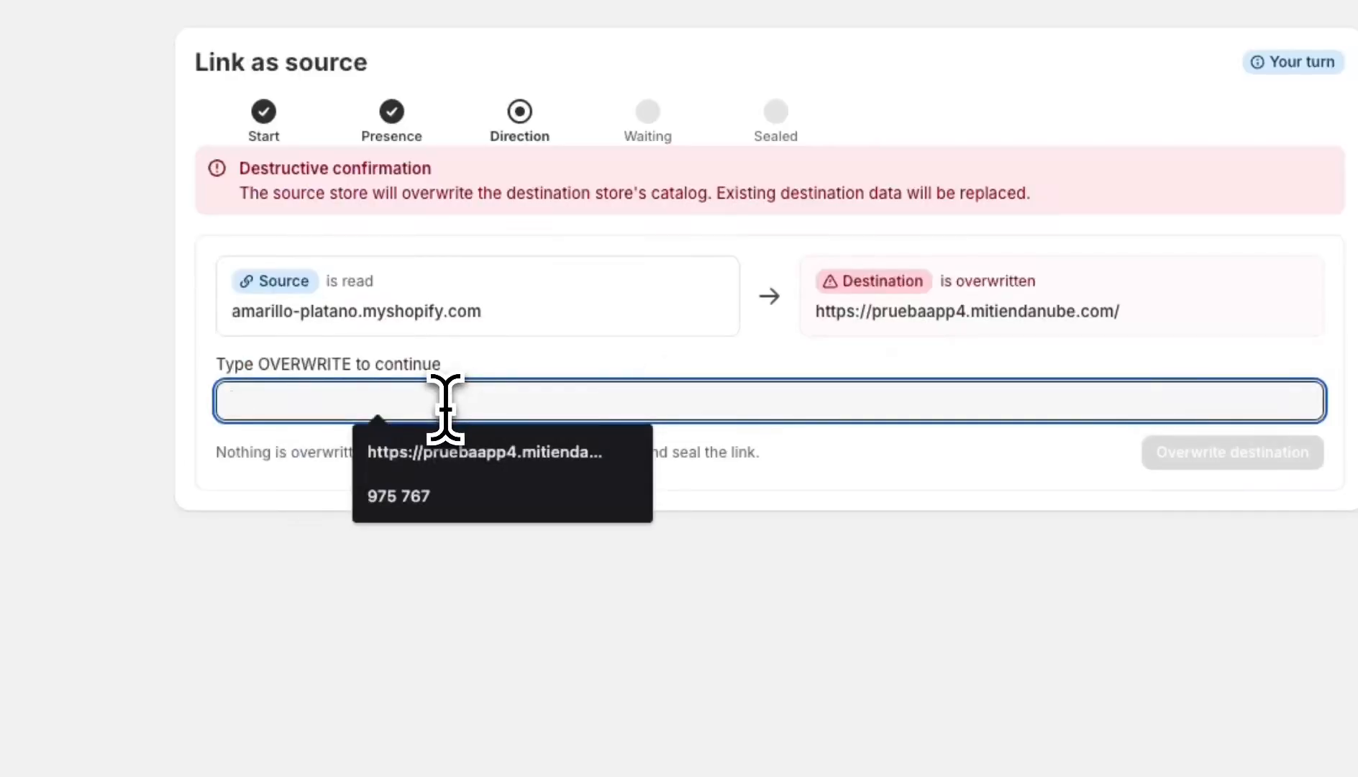
pyautogui.write('o')
pyautogui.press('BackSpace')
pyautogui.write('ov')
pyautogui.press('BackSpace')
pyautogui.press('BackSpace')
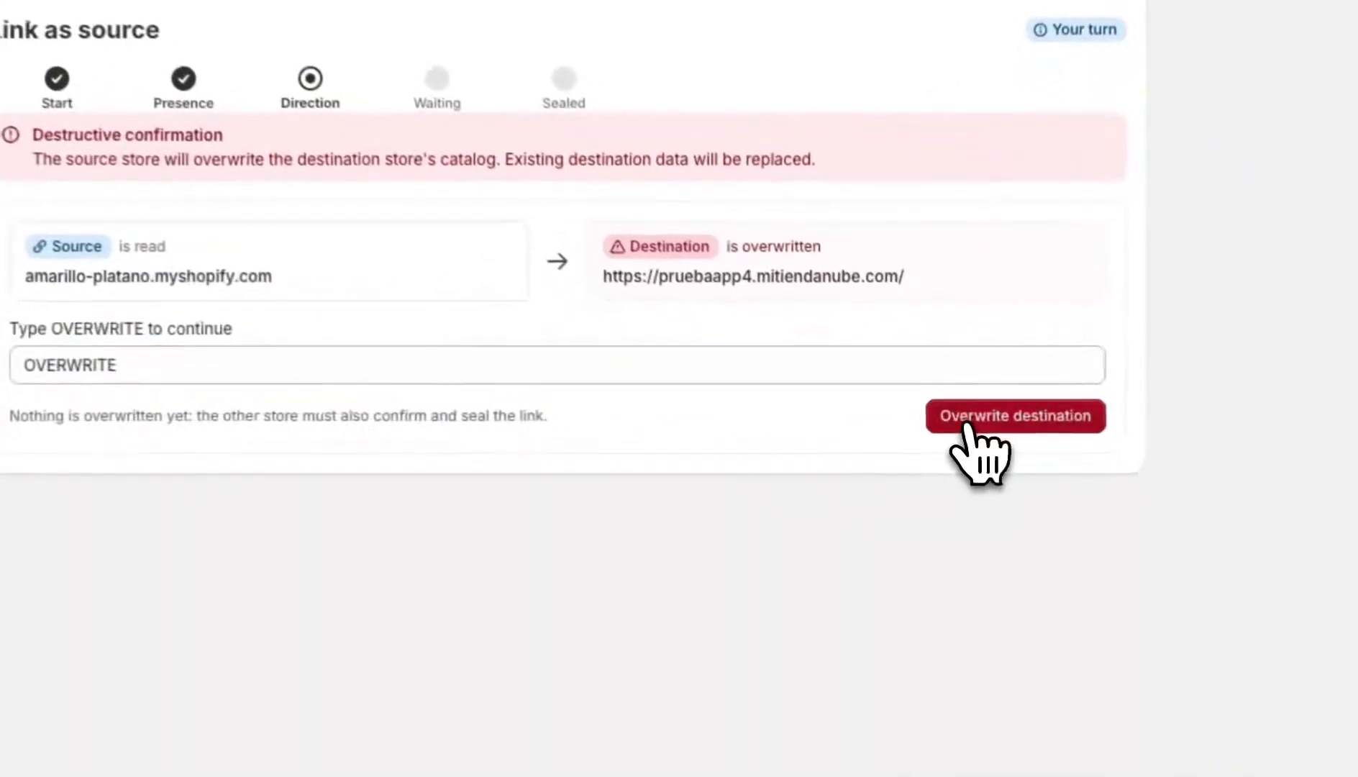
pyautogui.click(984, 435)
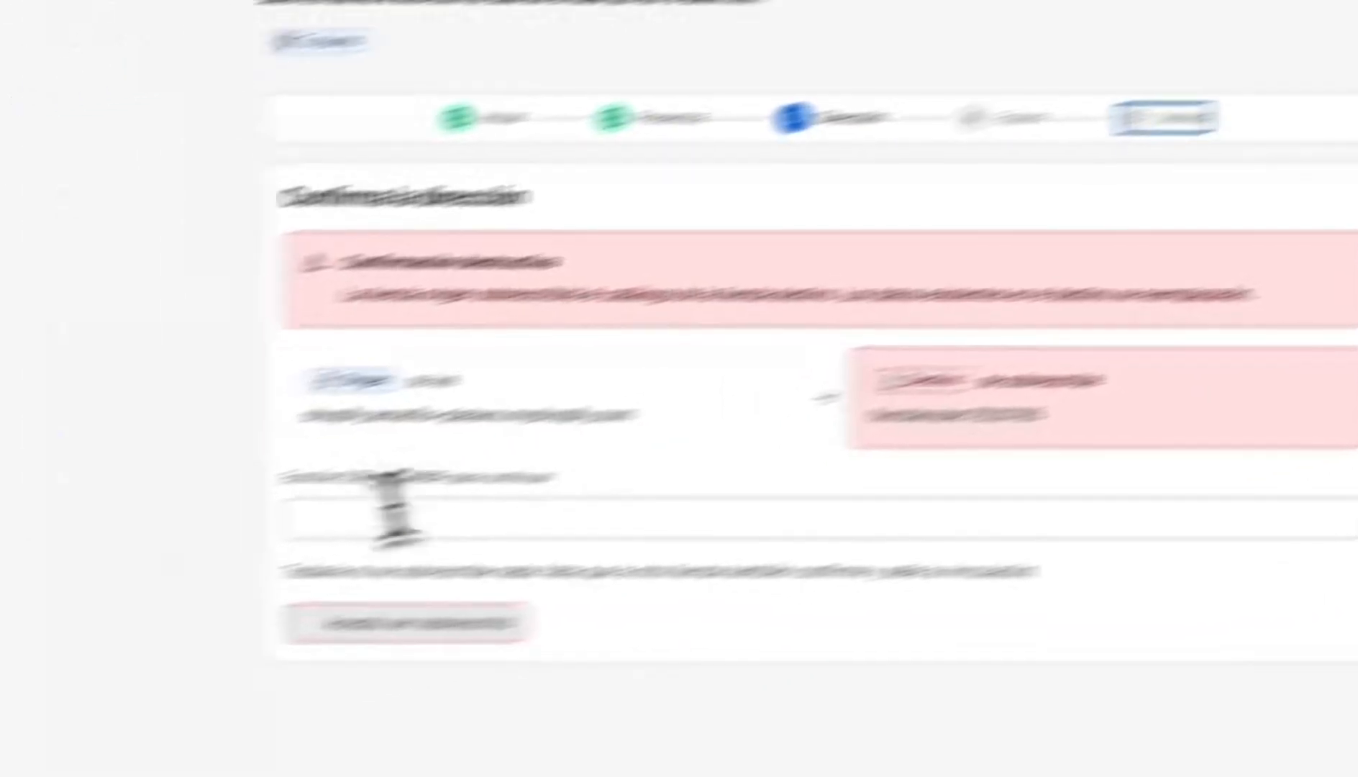
pyautogui.click(543, 490)
# - Confirm with SOBRESCRIBIR, accept the overwrite, seal the link, and go to Migrar catálogo
pyautogui.write('SOB')
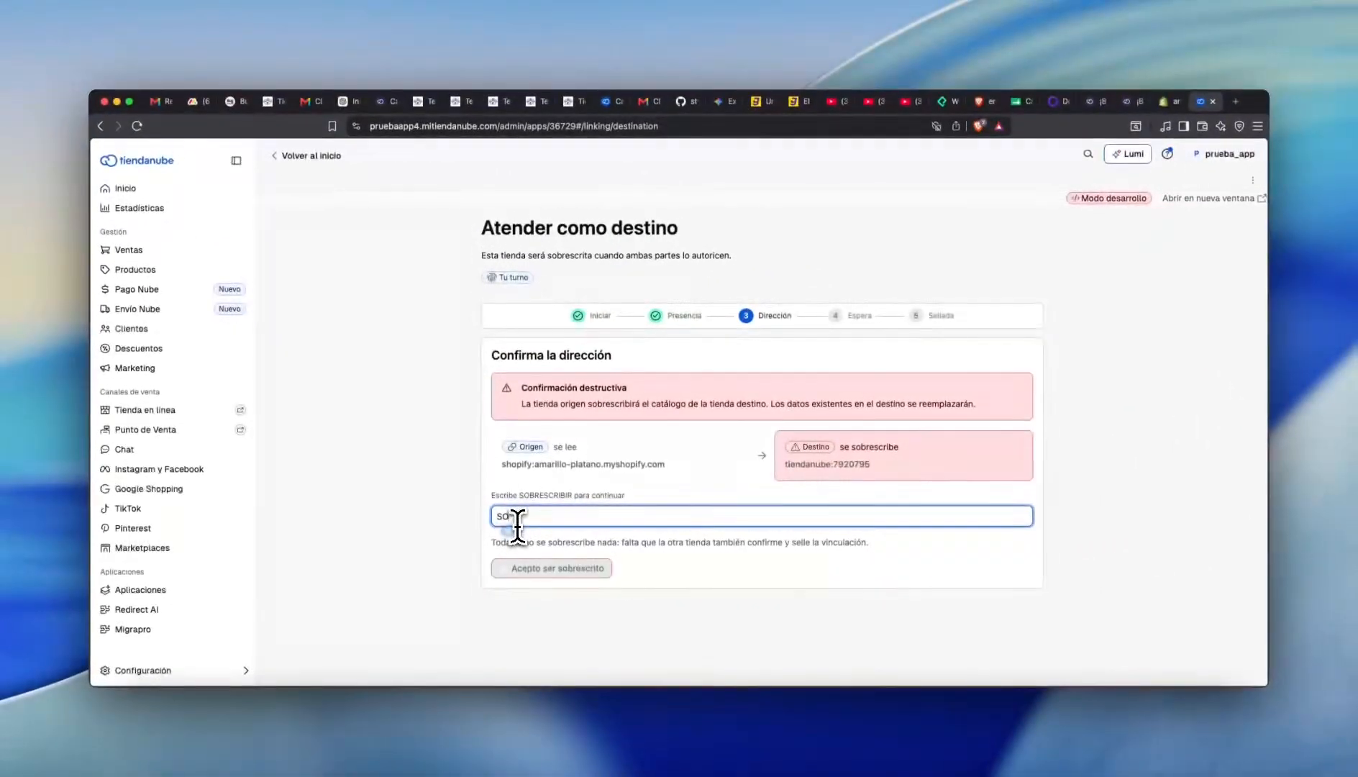
pyautogui.write('RESCRIBIR')
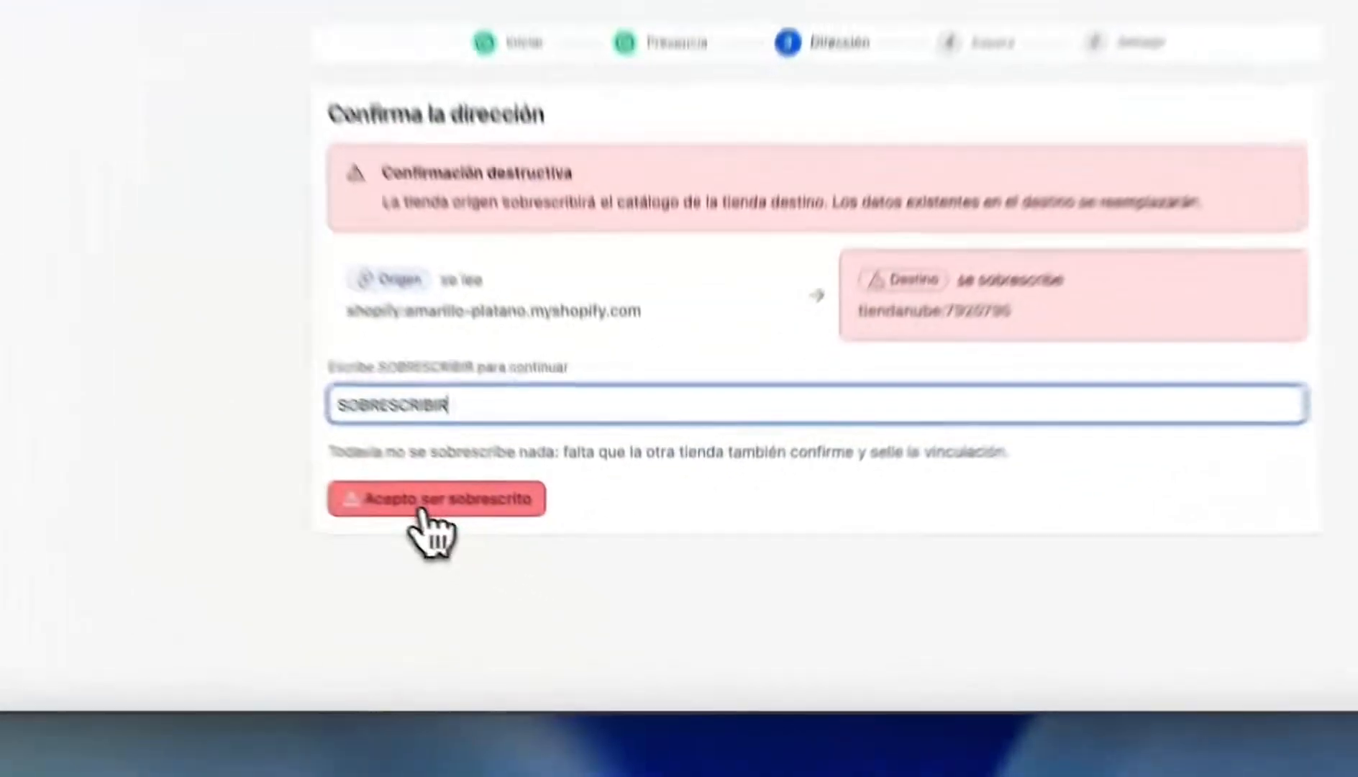
pyautogui.click(545, 569)
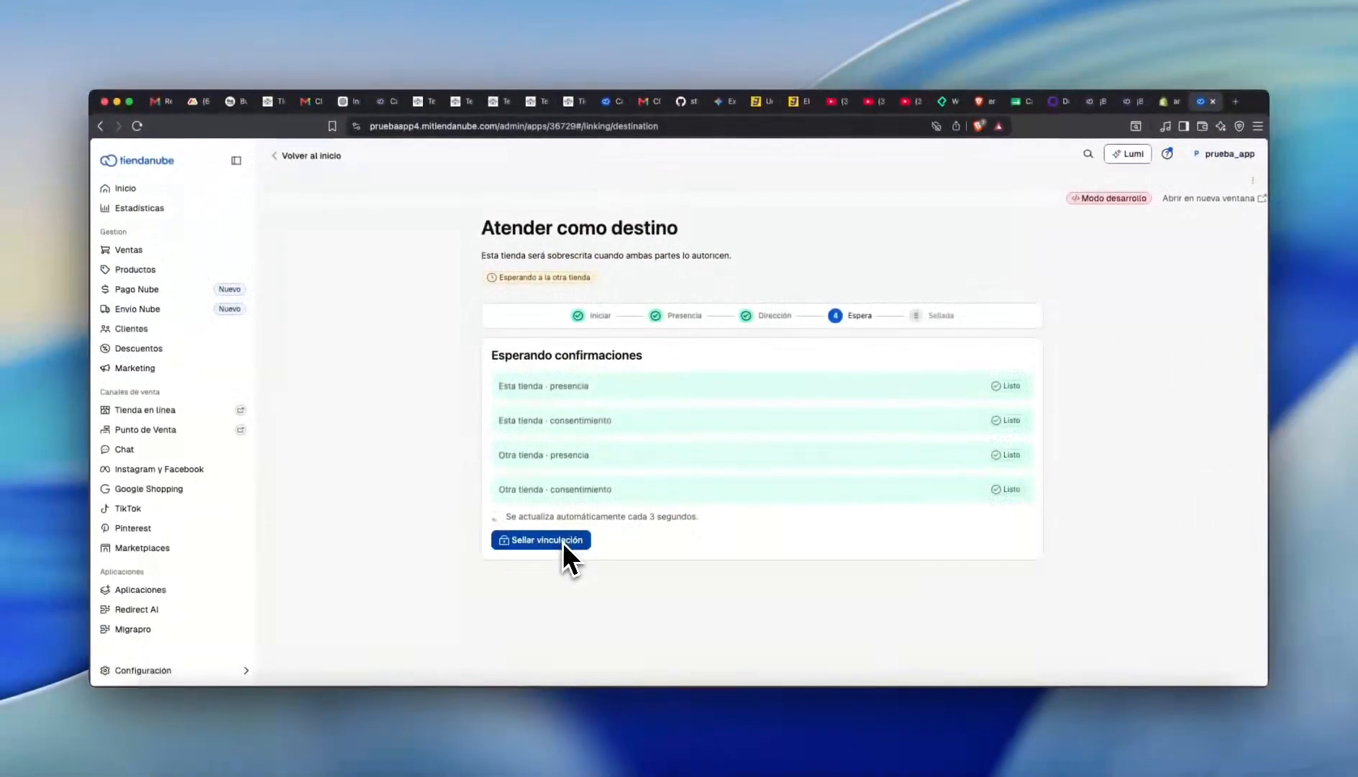
pyautogui.click(492, 428)
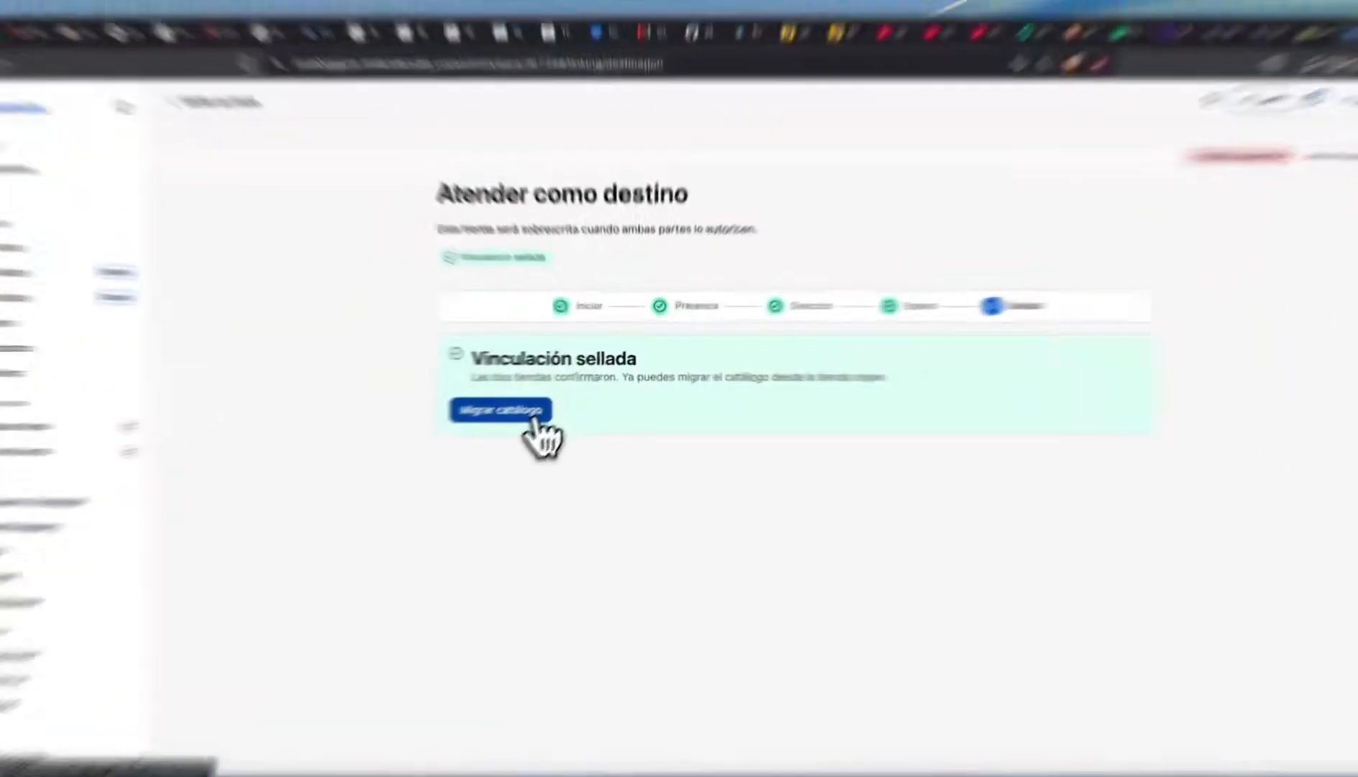
pyautogui.click(558, 404)
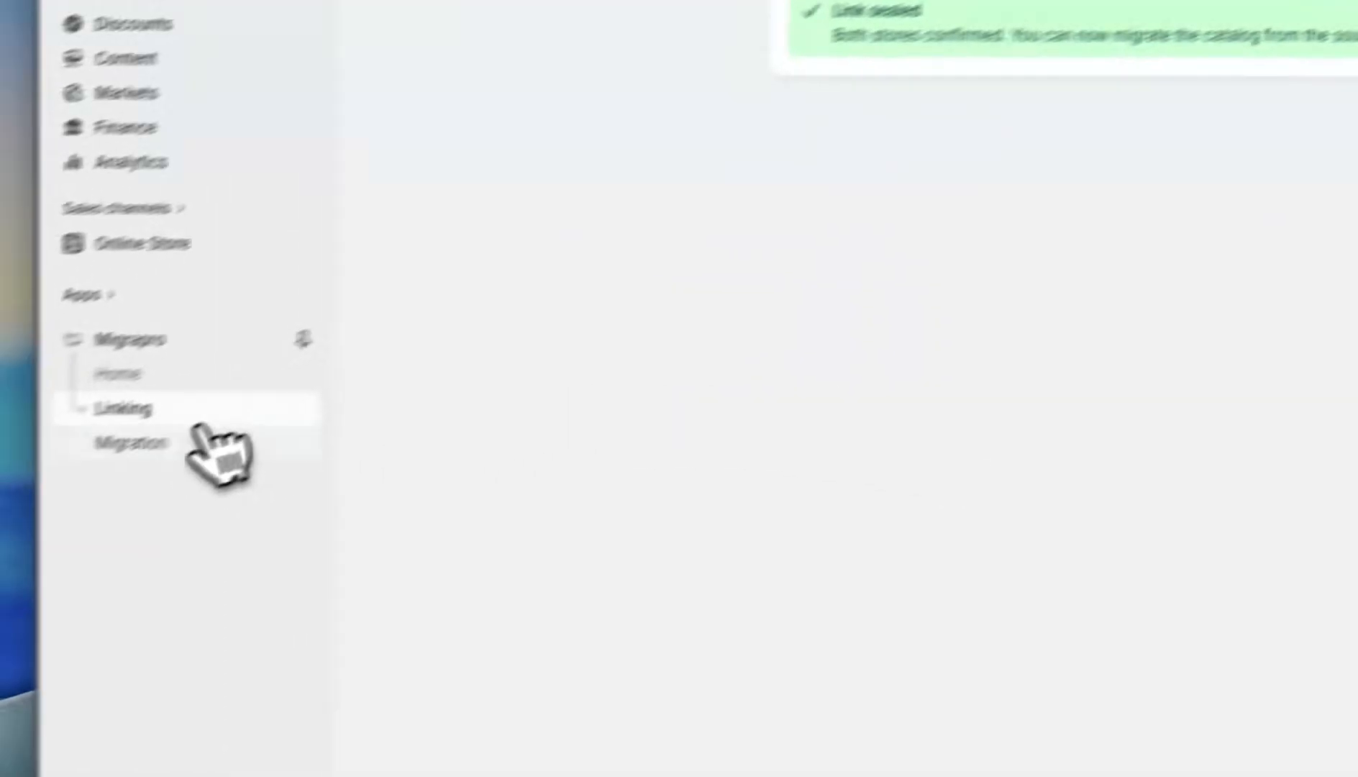
# - Map My Custom Location and Shop location to 'Create this location in the destination' and save
pyautogui.click(194, 435)
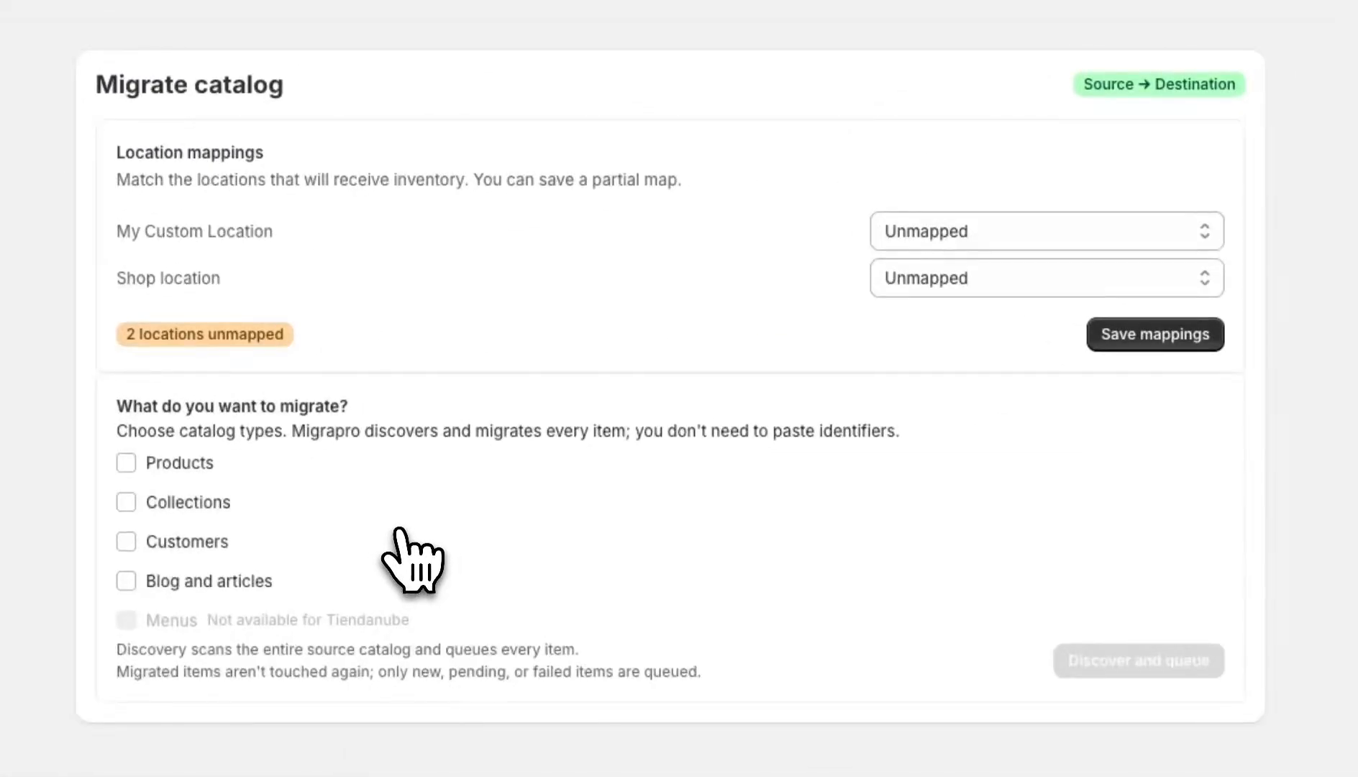
pyautogui.click(968, 243)
pyautogui.click(969, 247)
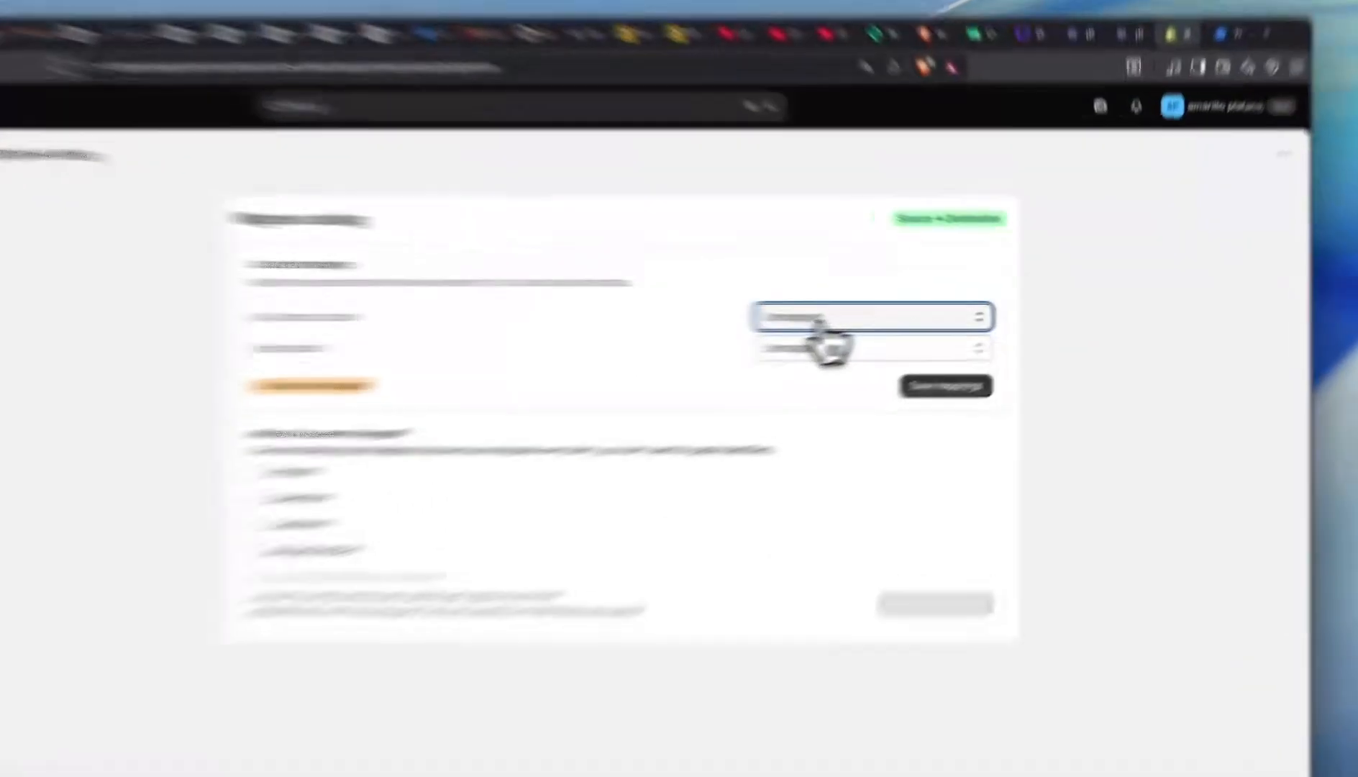
pyautogui.click(903, 321)
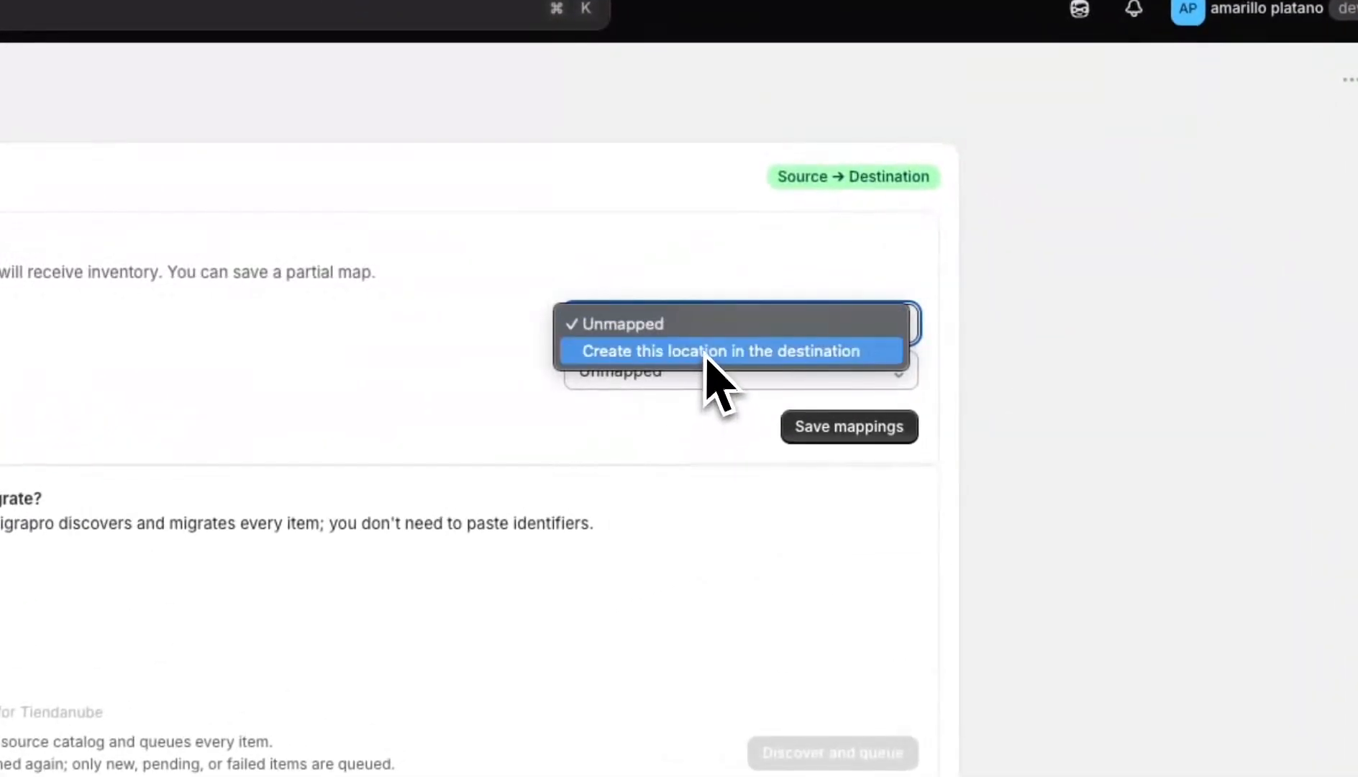
pyautogui.click(923, 332)
pyautogui.click(674, 388)
pyautogui.click(669, 417)
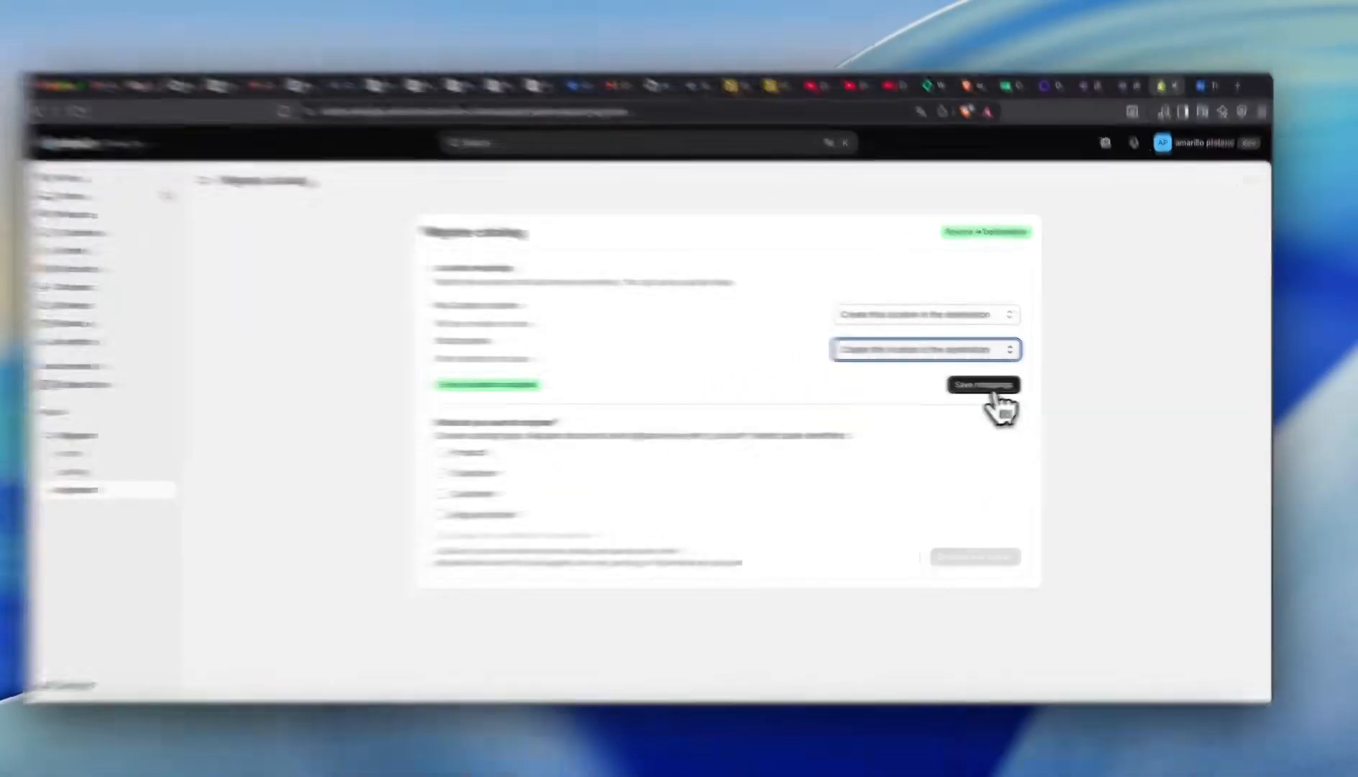
pyautogui.click(1002, 389)
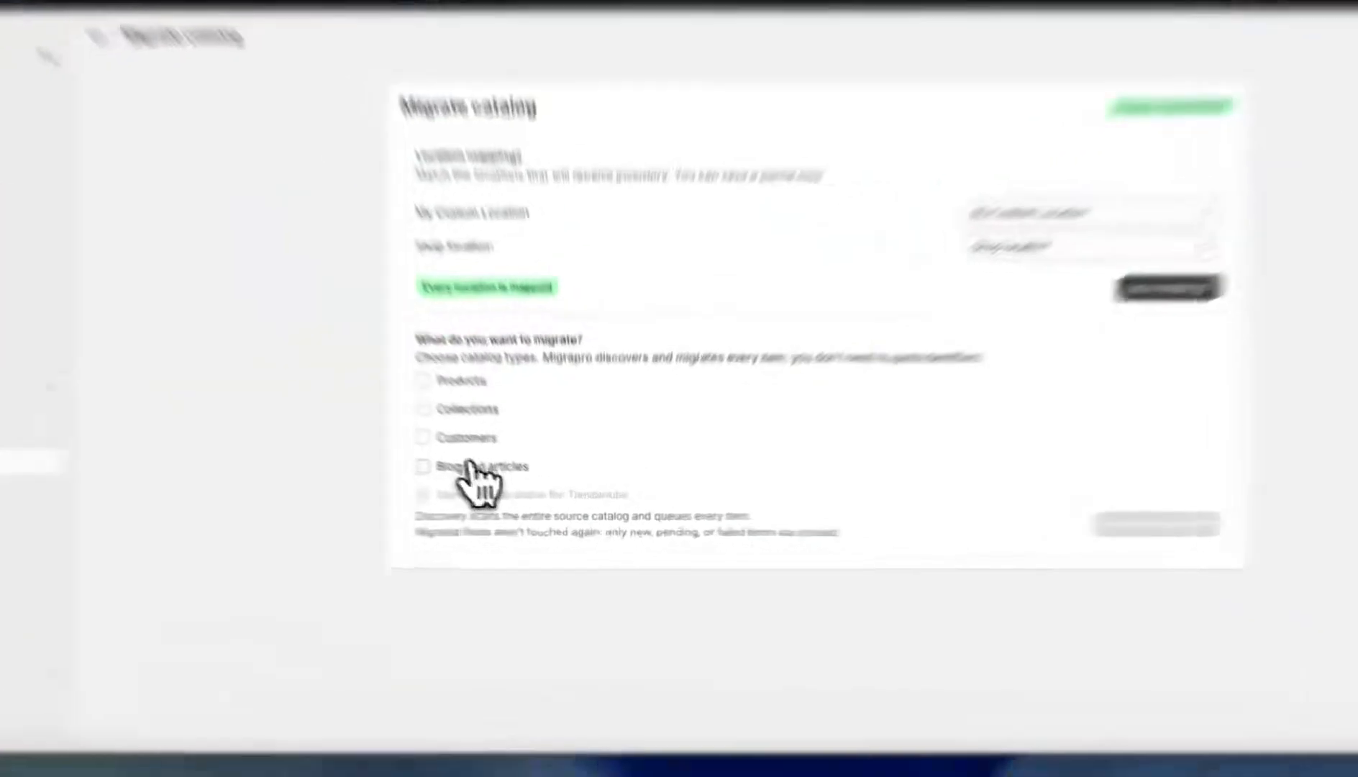
# - Add Blog and articles, Customers and Collections, then discover and queue all 119 items
pyautogui.click(512, 488)
pyautogui.click(520, 470)
pyautogui.click(443, 361)
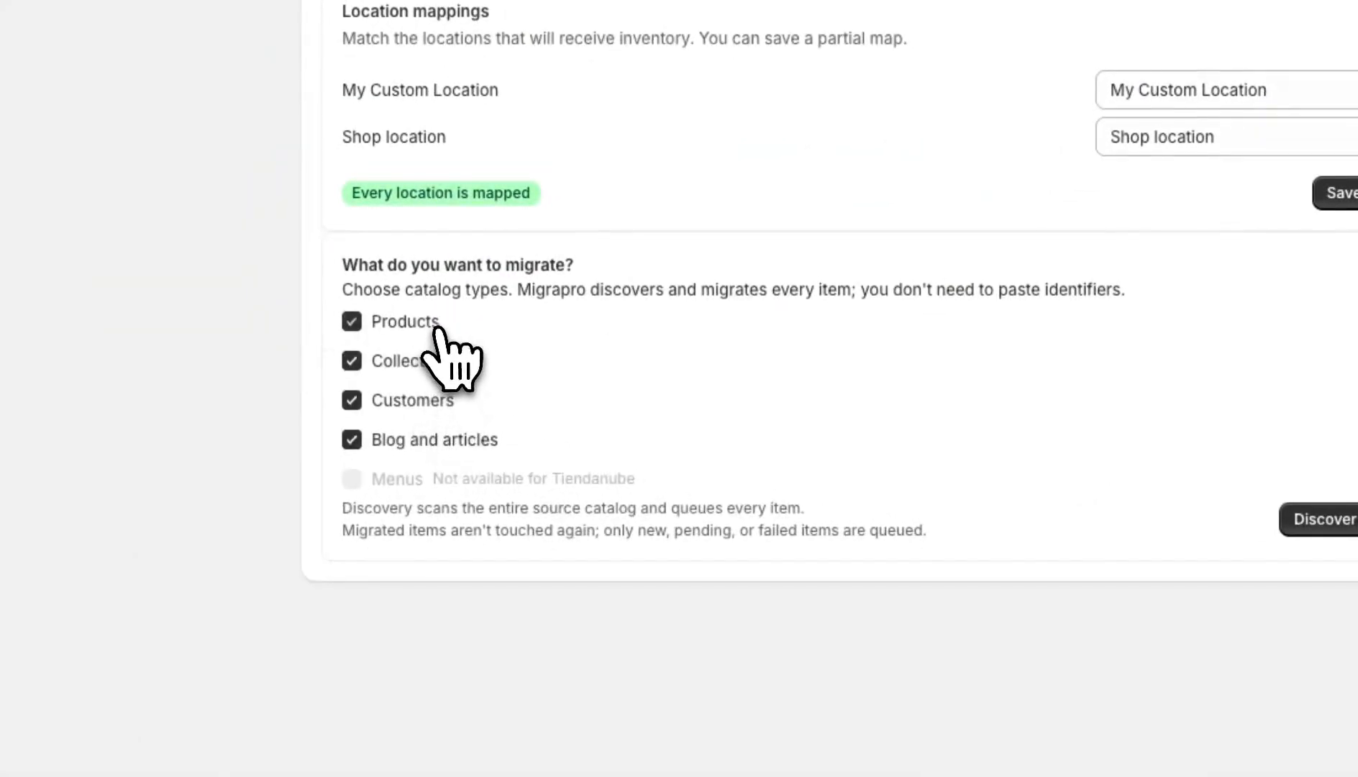
pyautogui.click(1331, 520)
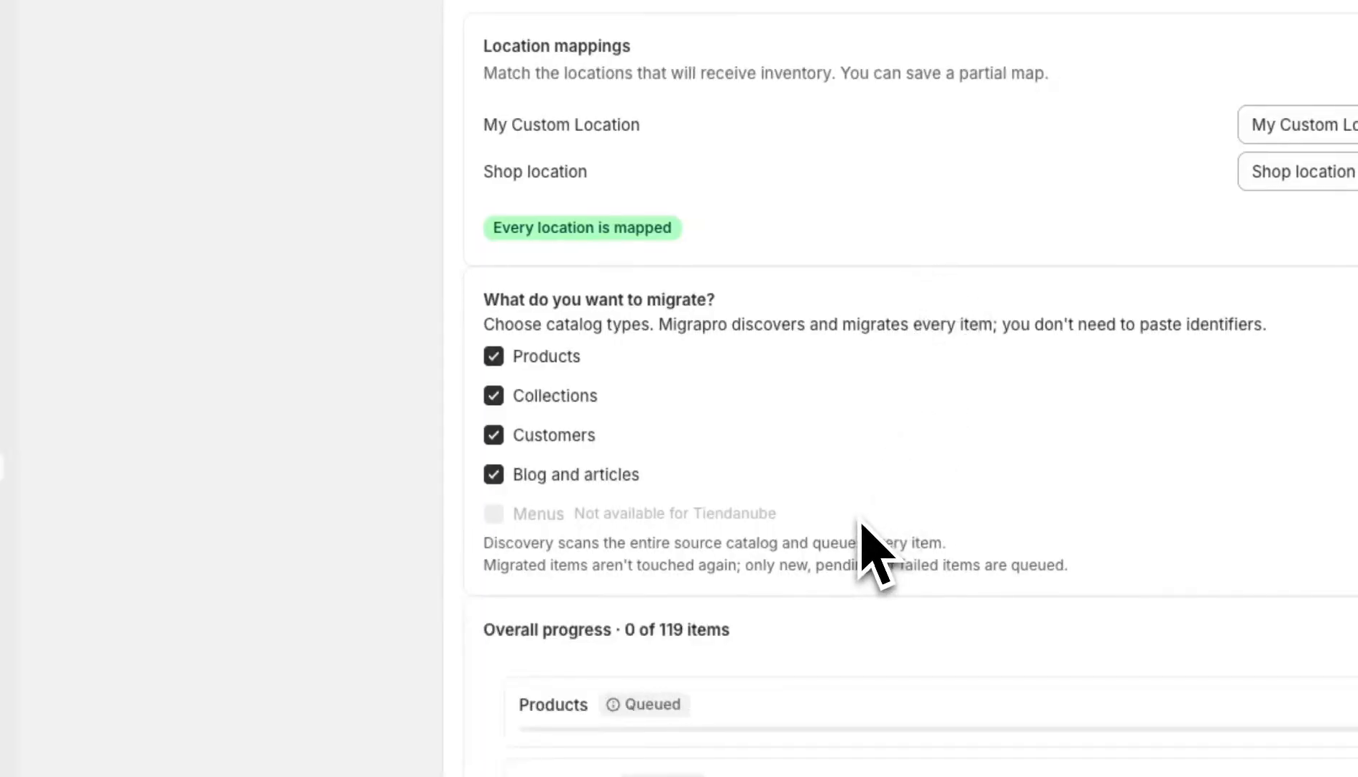
pyautogui.scroll(-5, 861, 523)
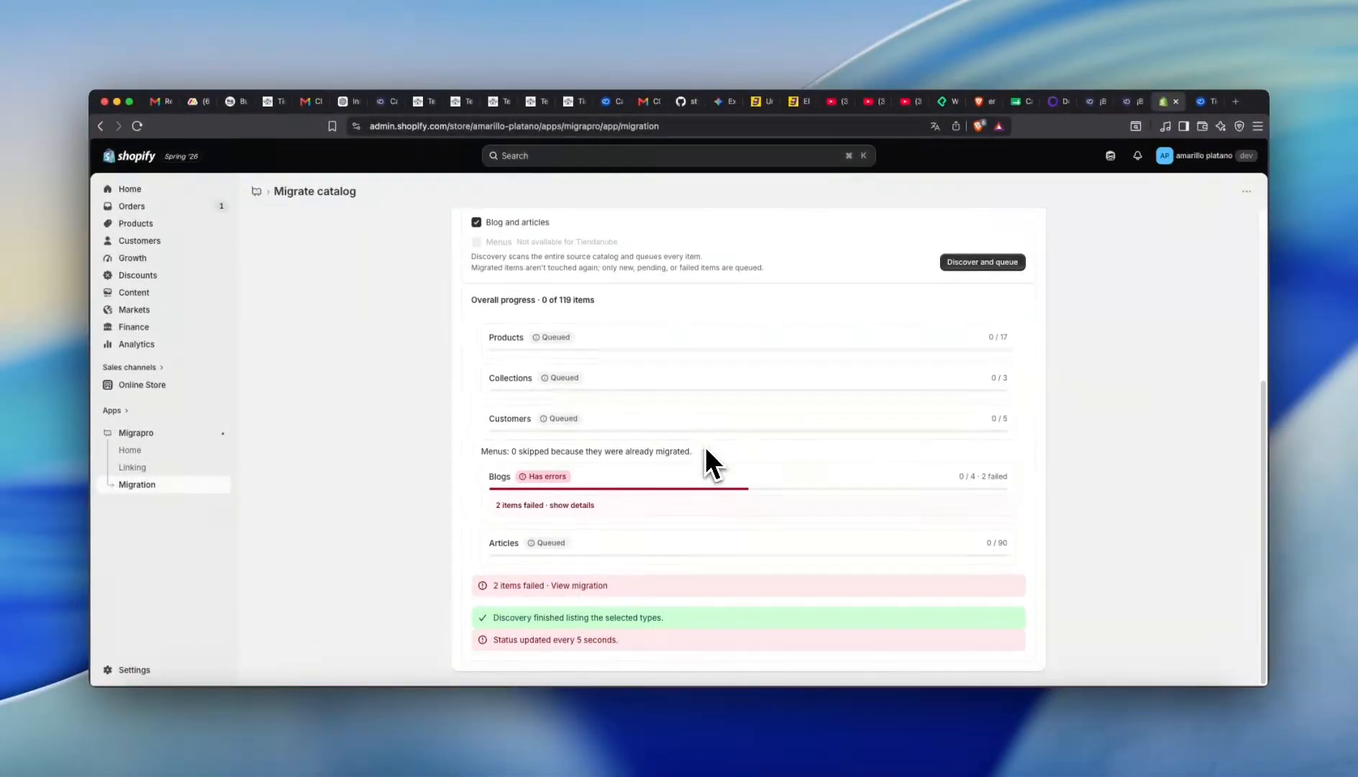
# - Open the Tiendanube Productos list showing the 3 migrated products
pyautogui.hotkey('ctrl', 'Tab')
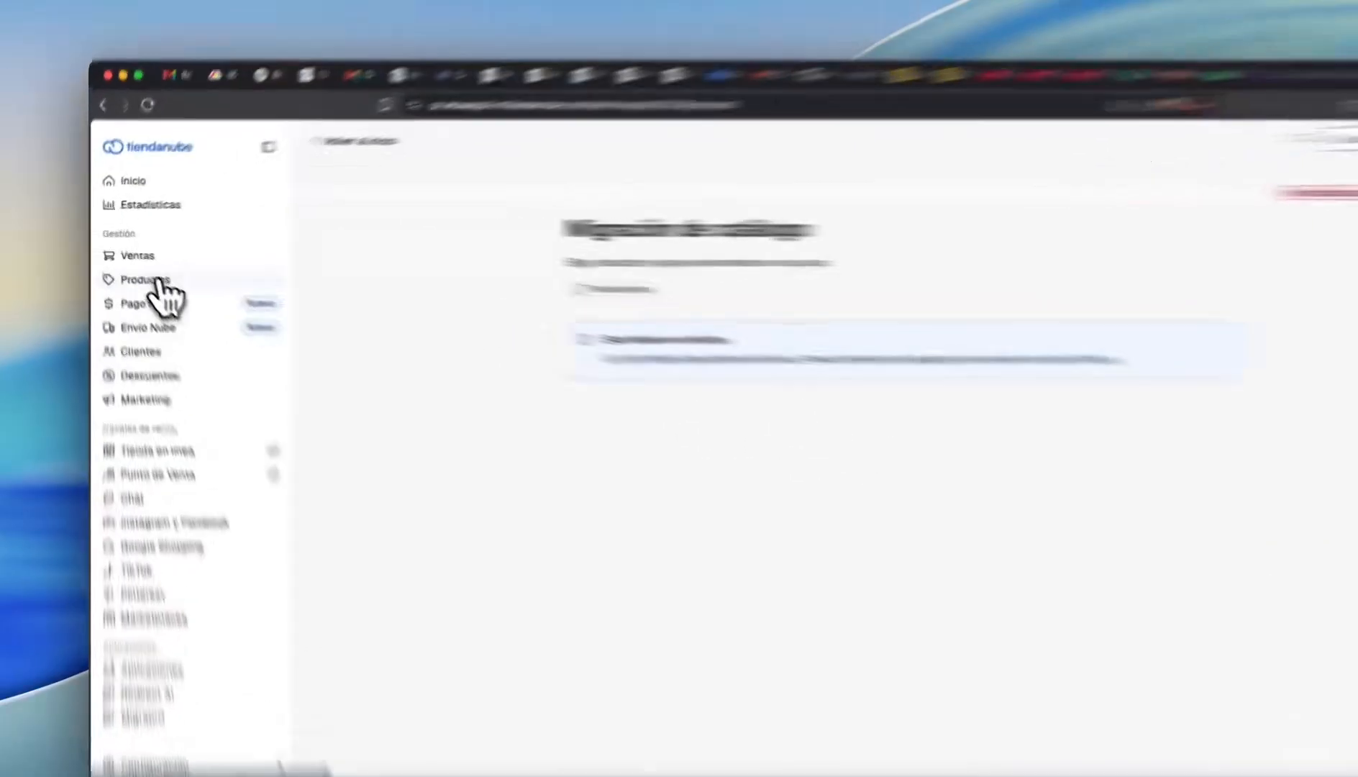
pyautogui.click(135, 269)
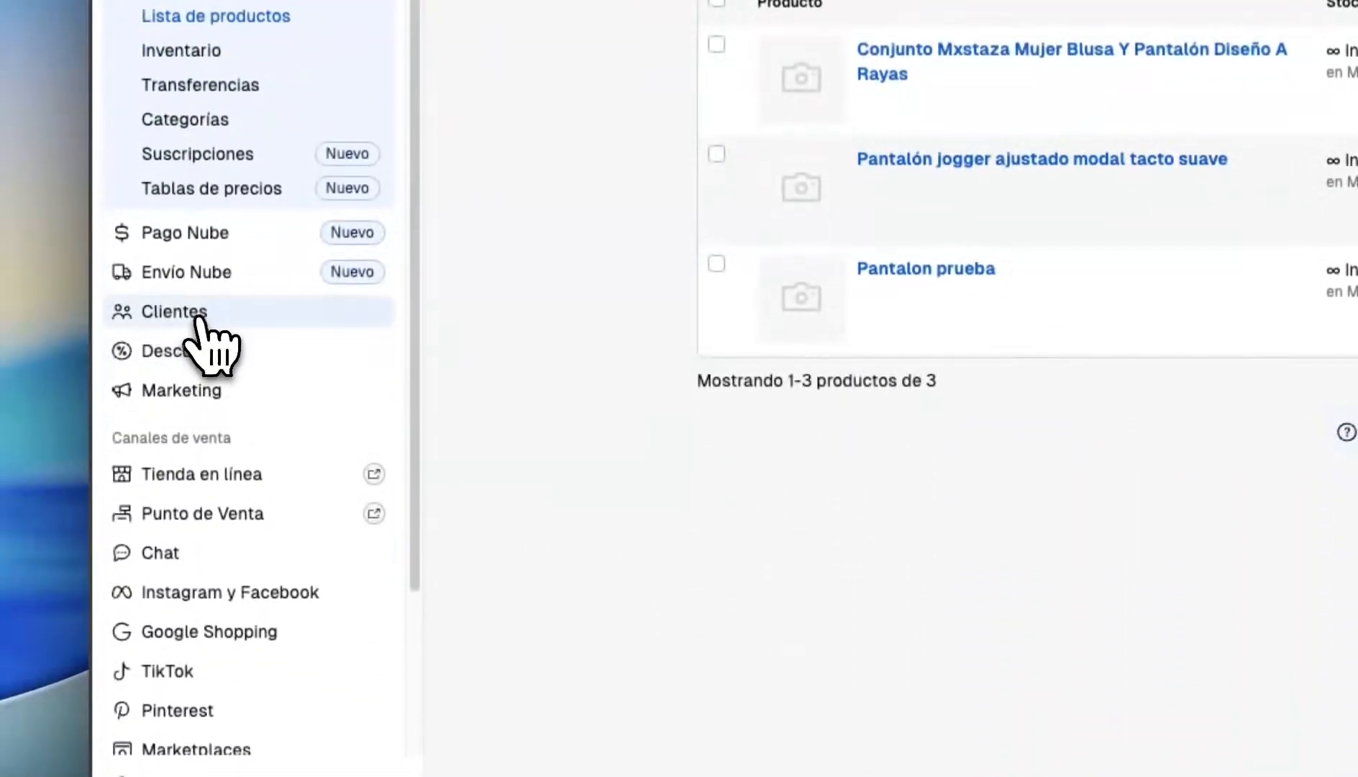
pyautogui.click(199, 320)
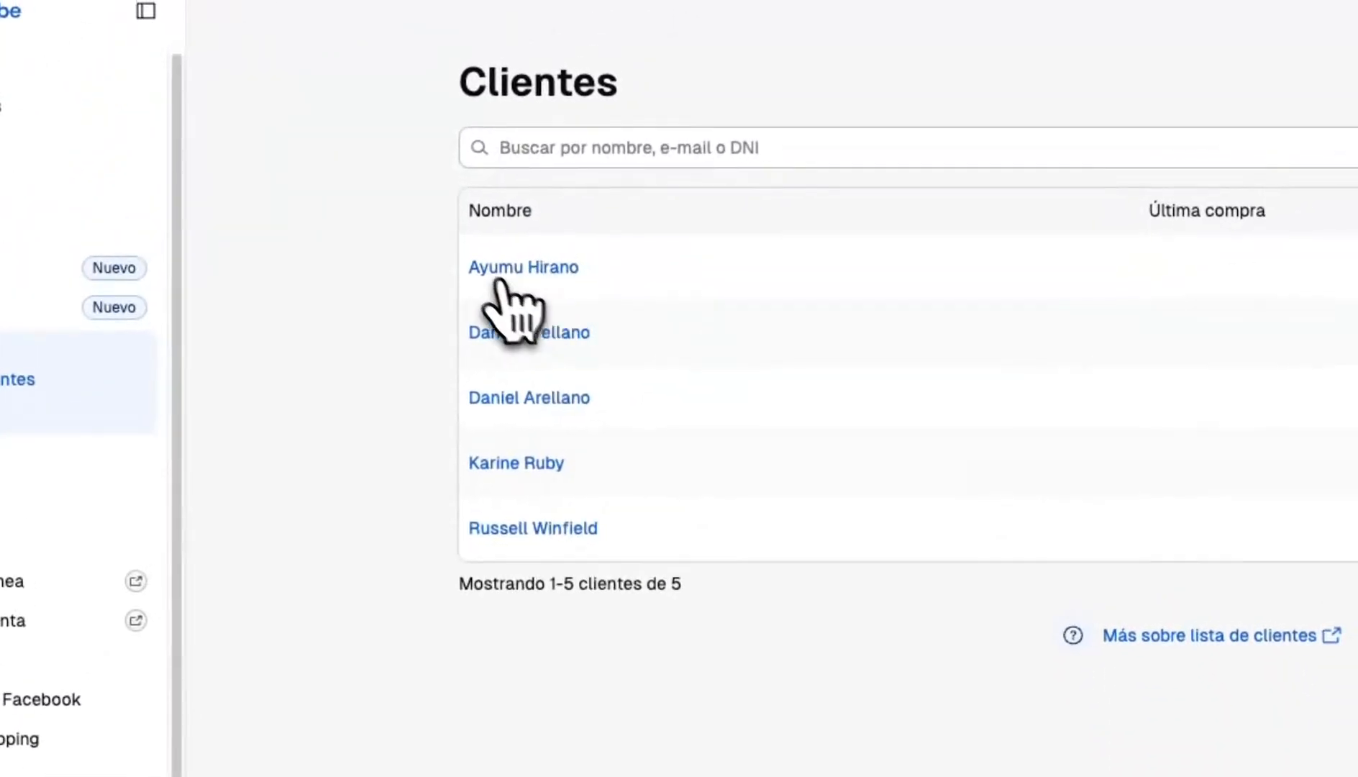
pyautogui.moveTo(708, 21); pyautogui.dragTo(895, 330)
pyautogui.click(824, 698)
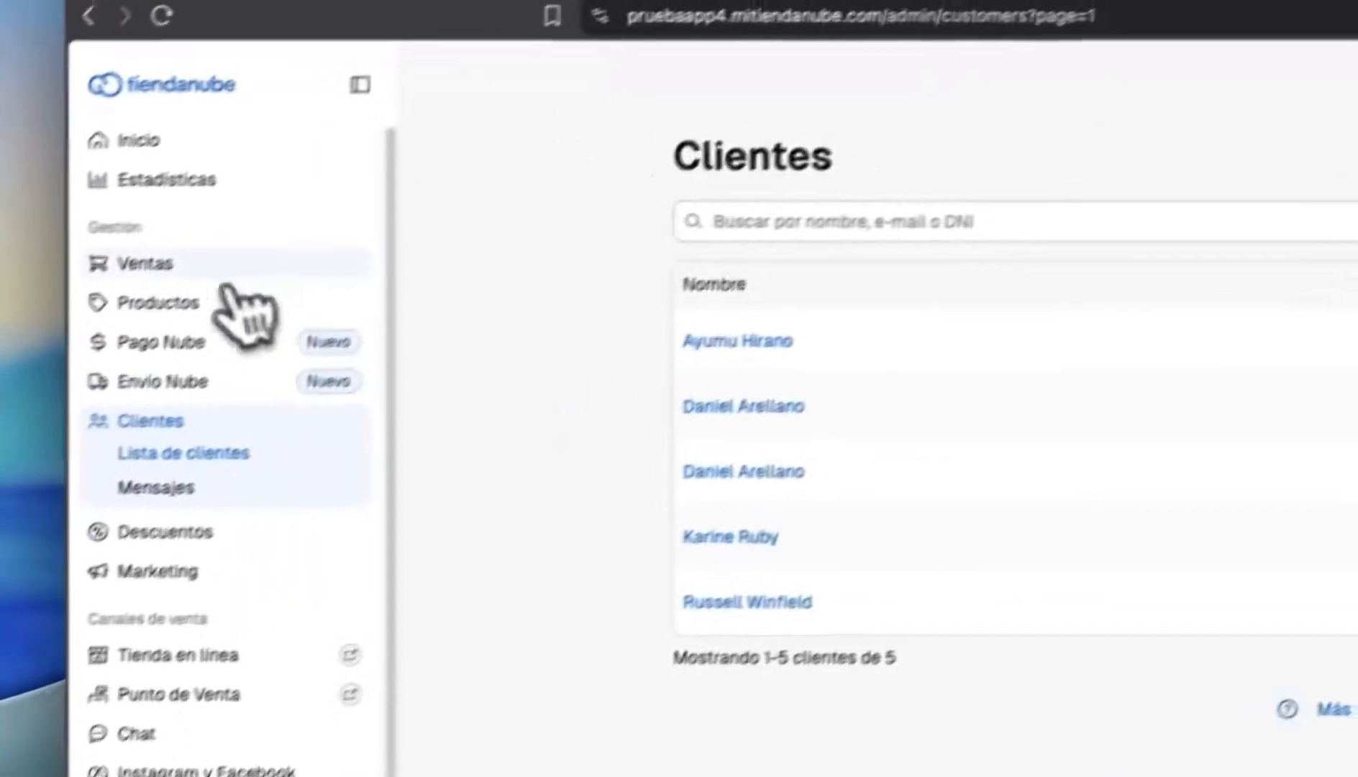
pyautogui.click(155, 237)
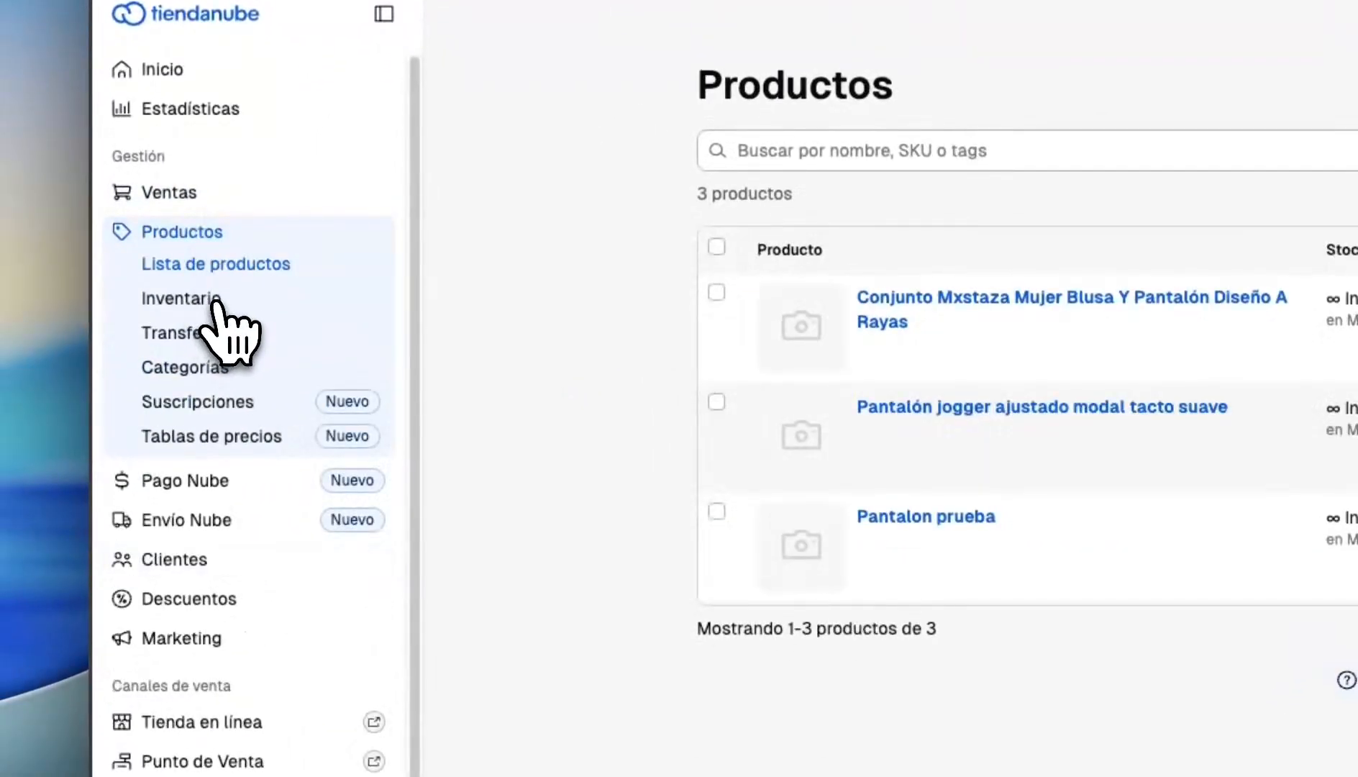
pyautogui.click(201, 366)
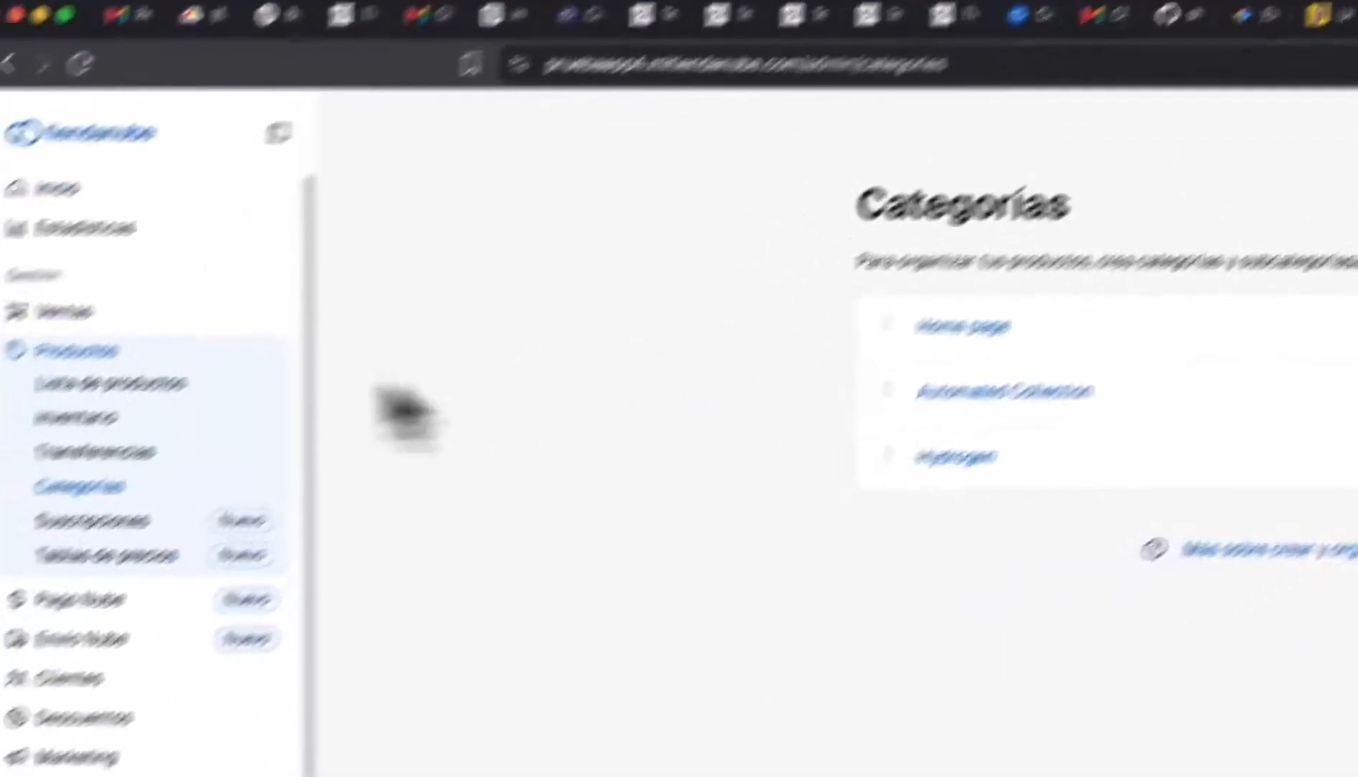
pyautogui.click(237, 324)
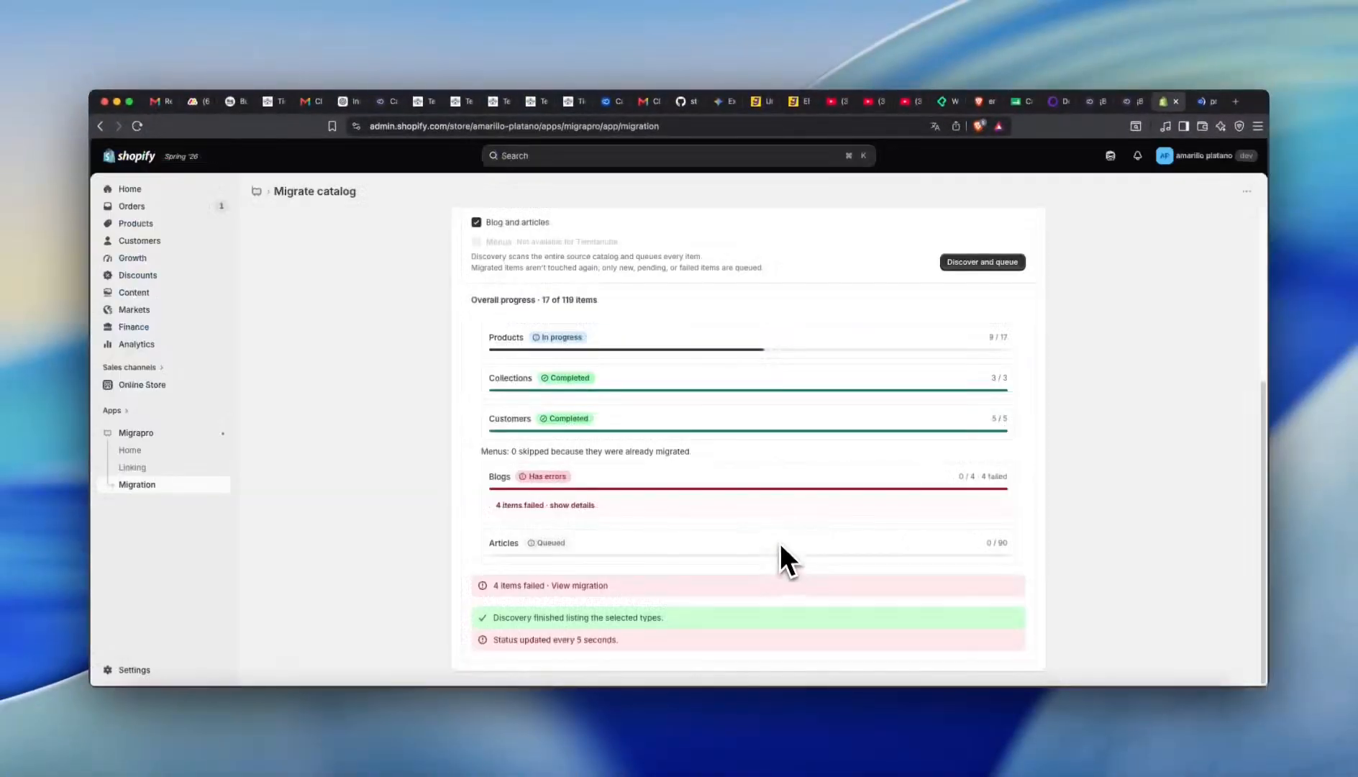
pyautogui.scroll(3, 614, 514)
pyautogui.scroll(-3, 614, 527)
pyautogui.hotkey('ctrl', 'Tab')
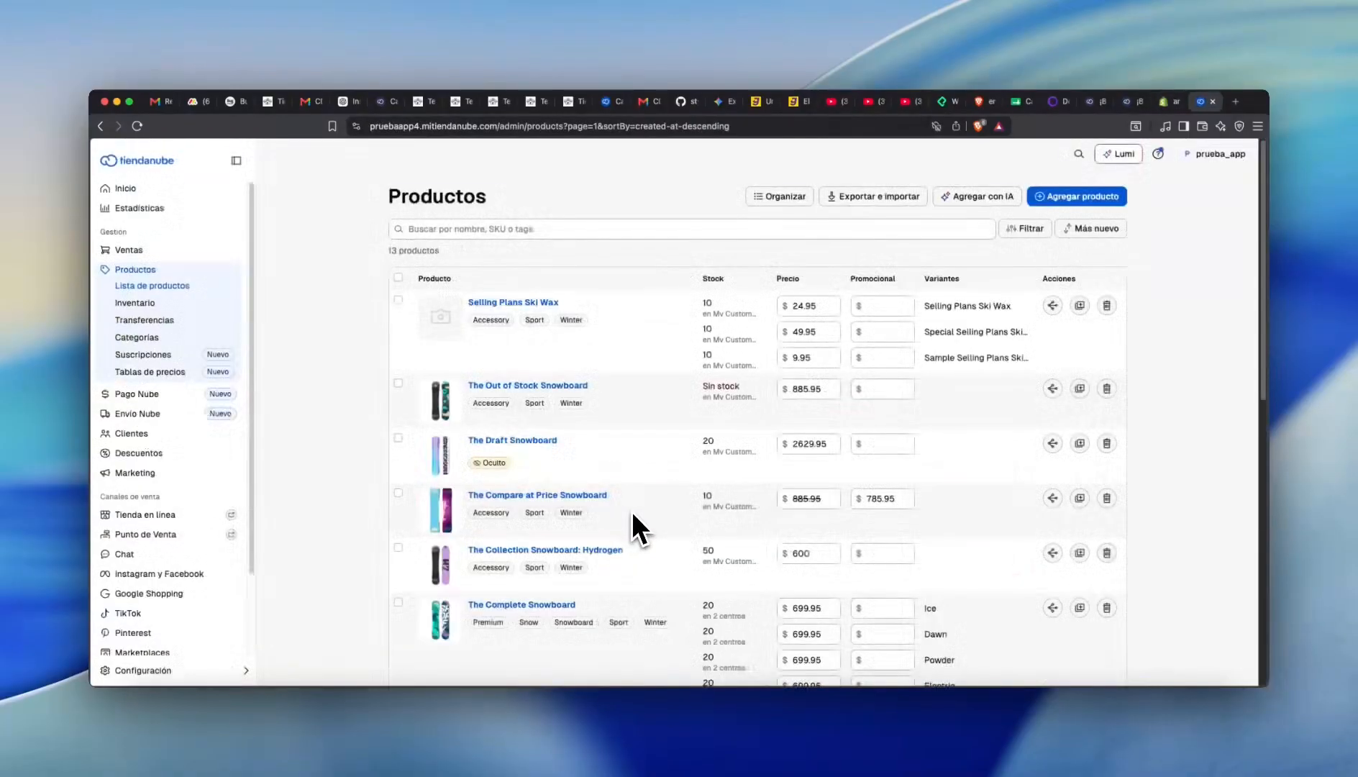
pyautogui.scroll(-10, 657, 488)
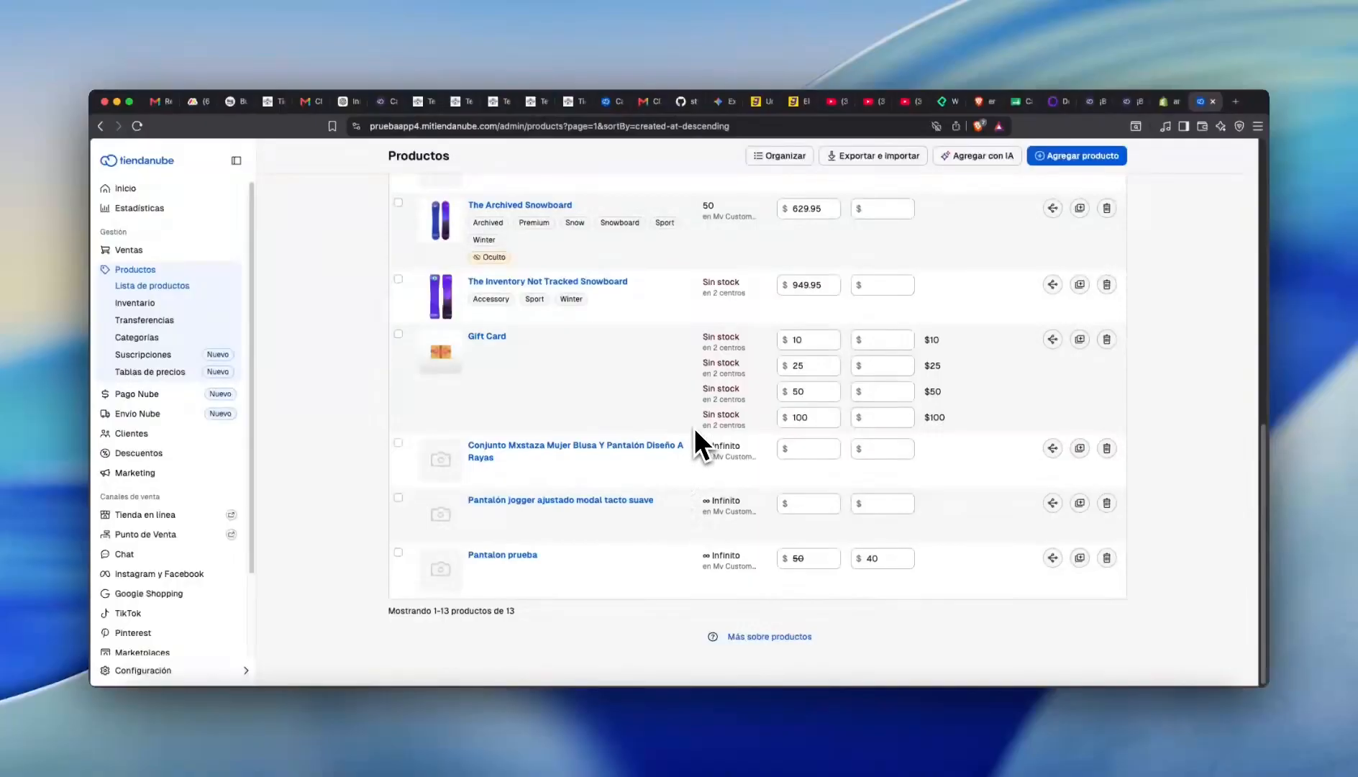
pyautogui.scroll(10, 695, 429)
pyautogui.scroll(-9, 682, 449)
pyautogui.scroll(6, 676, 450)
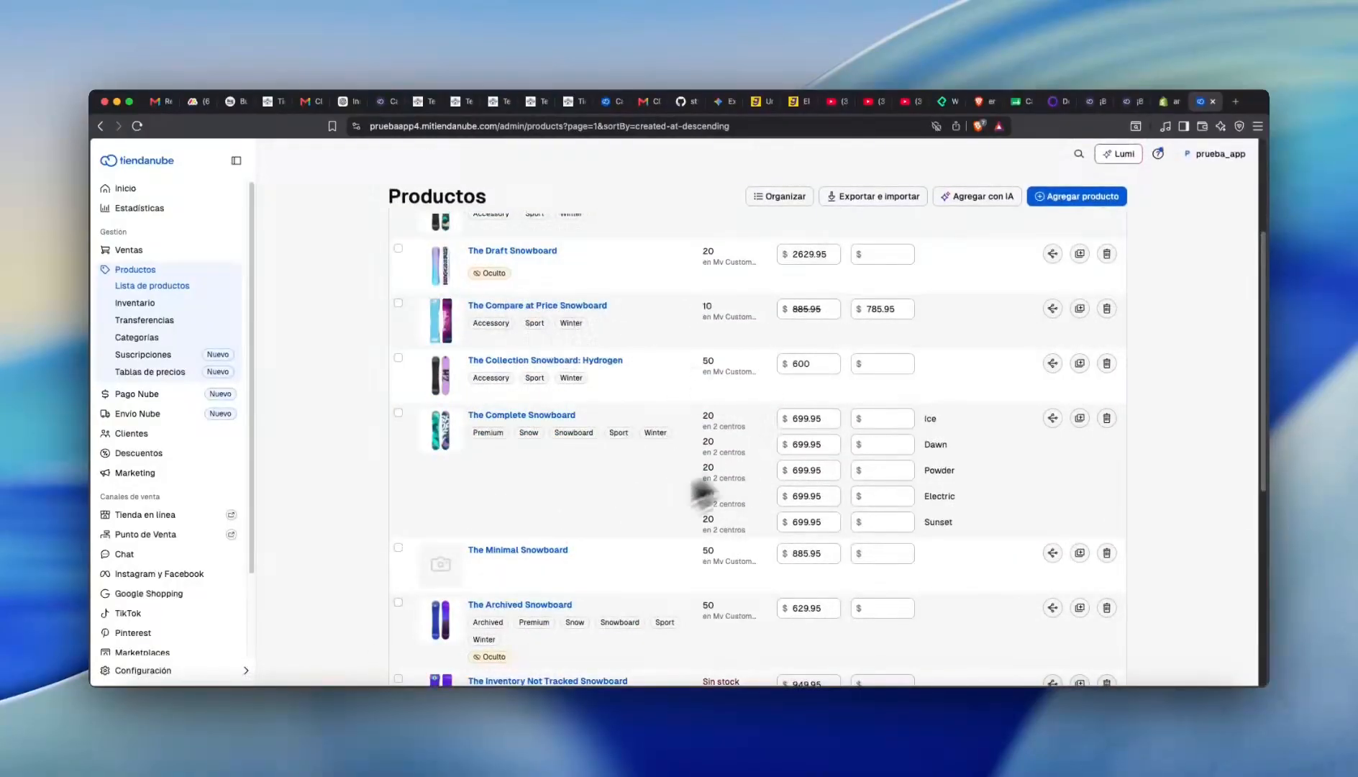
pyautogui.scroll(-6, 674, 535)
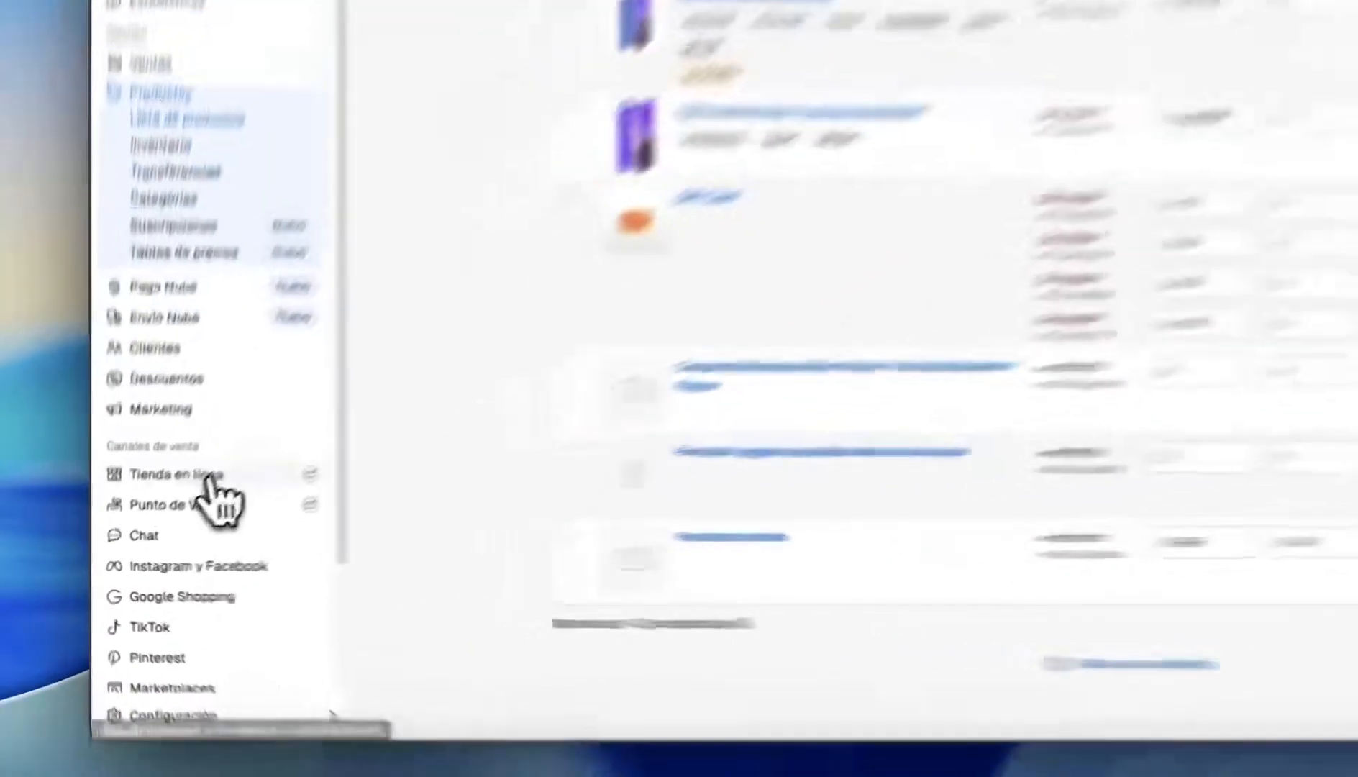
pyautogui.click(171, 514)
# - Open Tiendanube's Blog page and review the failing Blogs entry beside the completed 17/17 products
pyautogui.click(132, 566)
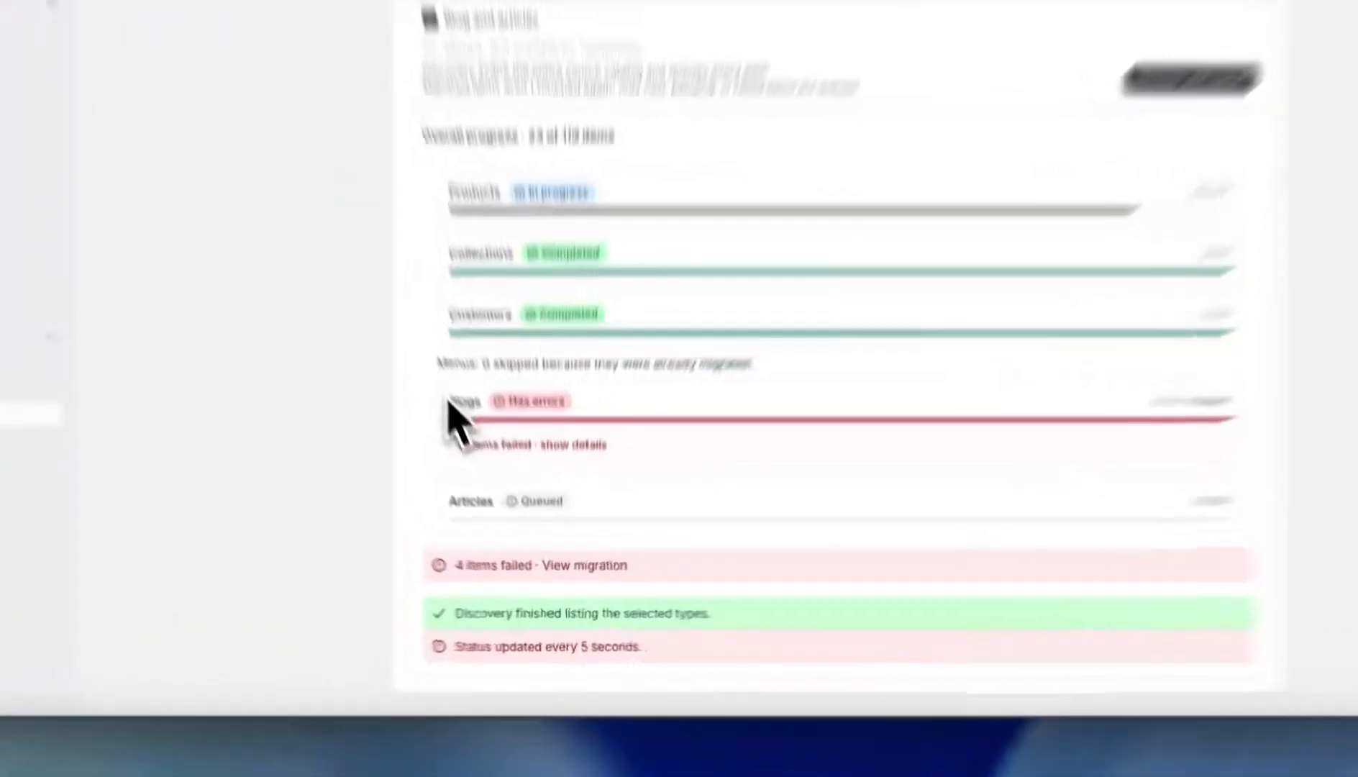
pyautogui.doubleClick(499, 476)
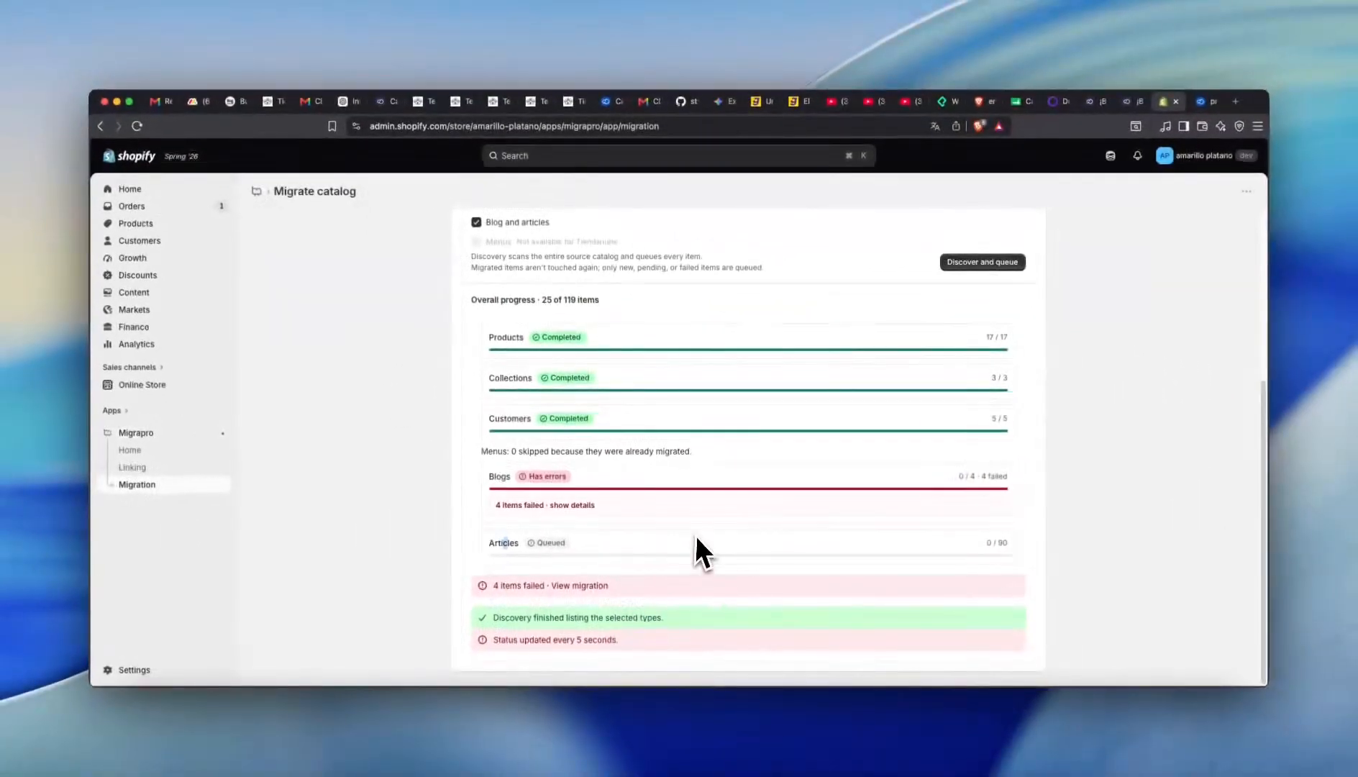
pyautogui.scroll(5, 694, 439)
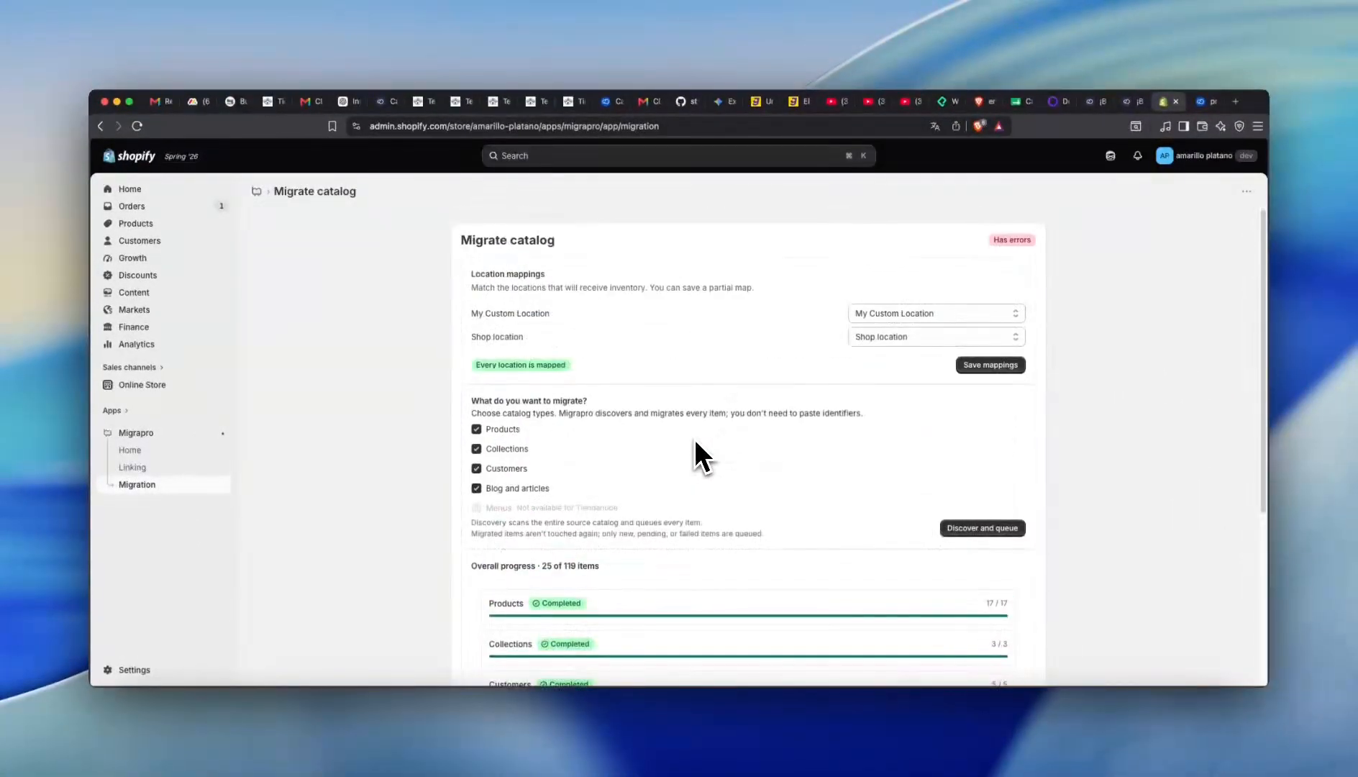
pyautogui.scroll(-5, 749, 524)
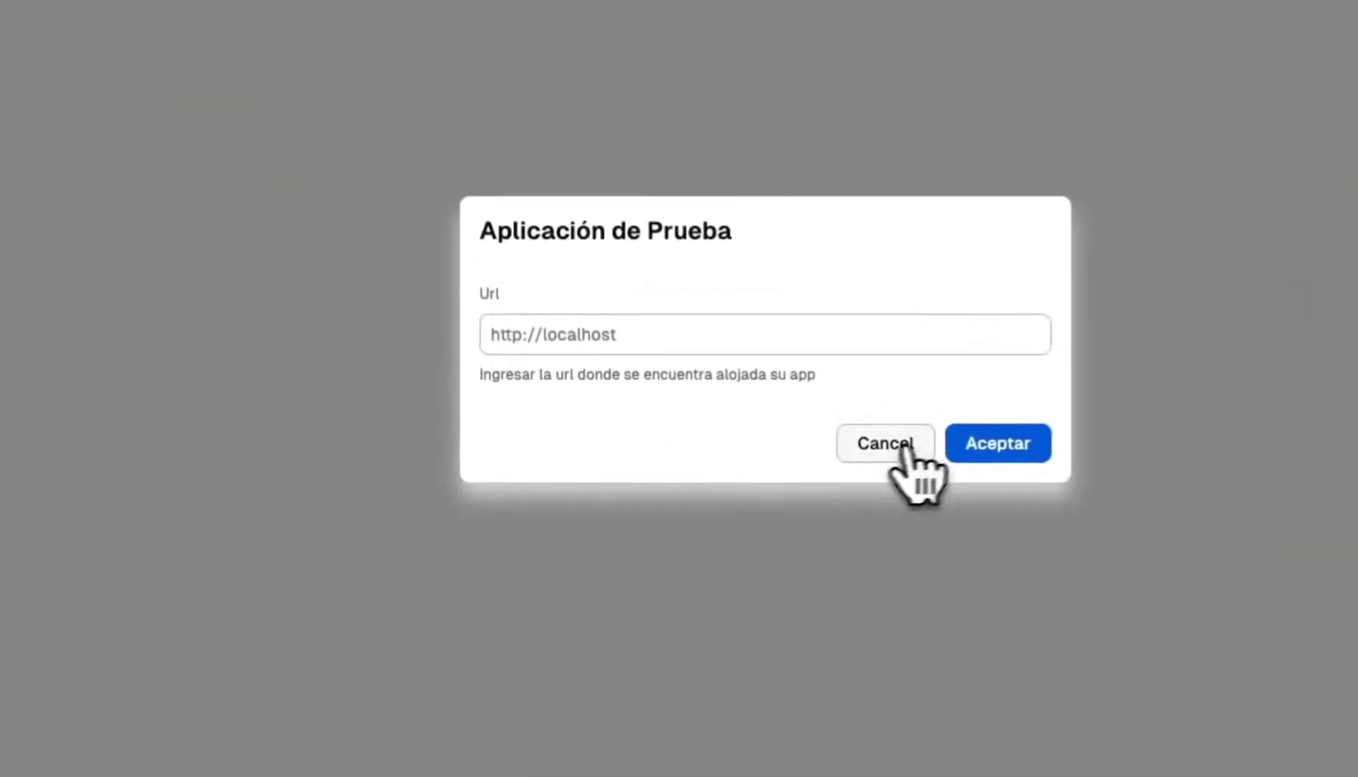
# - Dismiss the test-app dialog and review the migrated products, categories (Home page, Automated Collection, Hydrogen) and customers
pyautogui.click(885, 443)
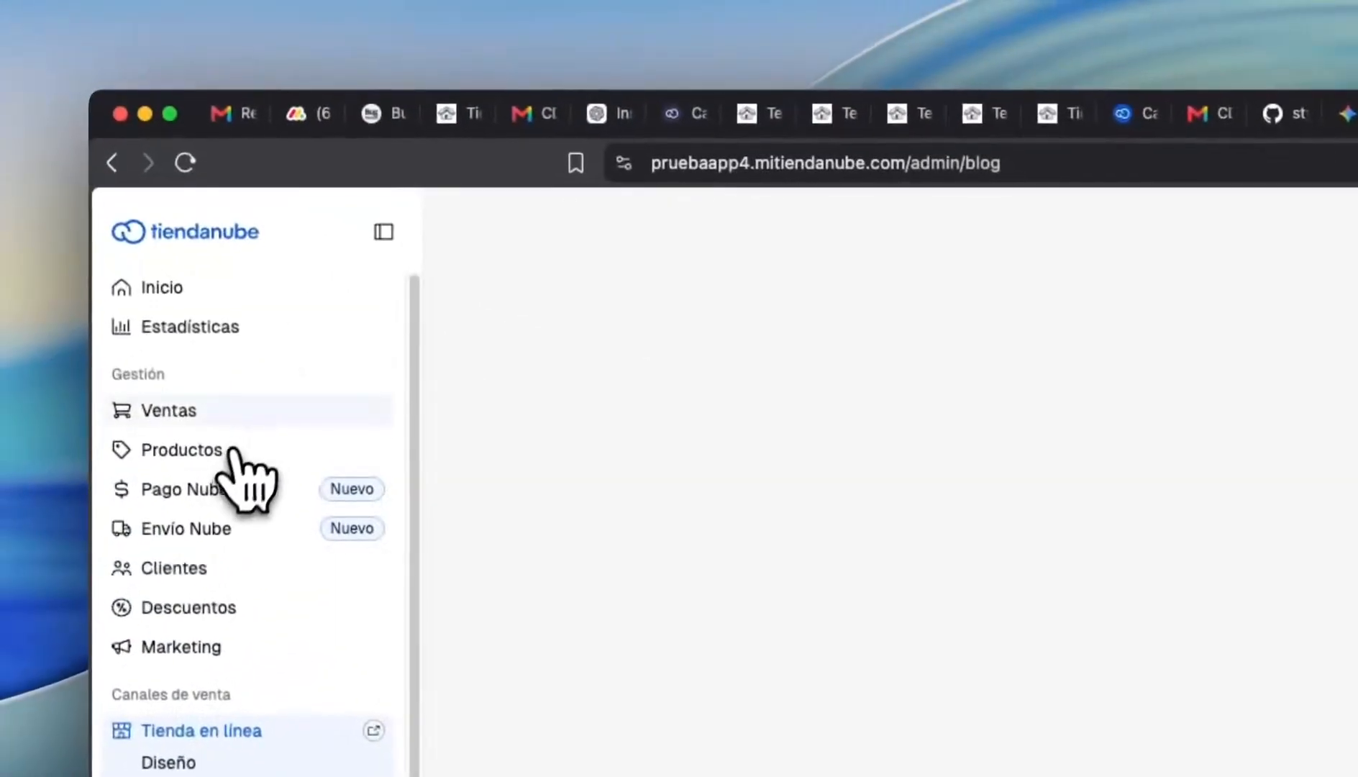
pyautogui.click(227, 453)
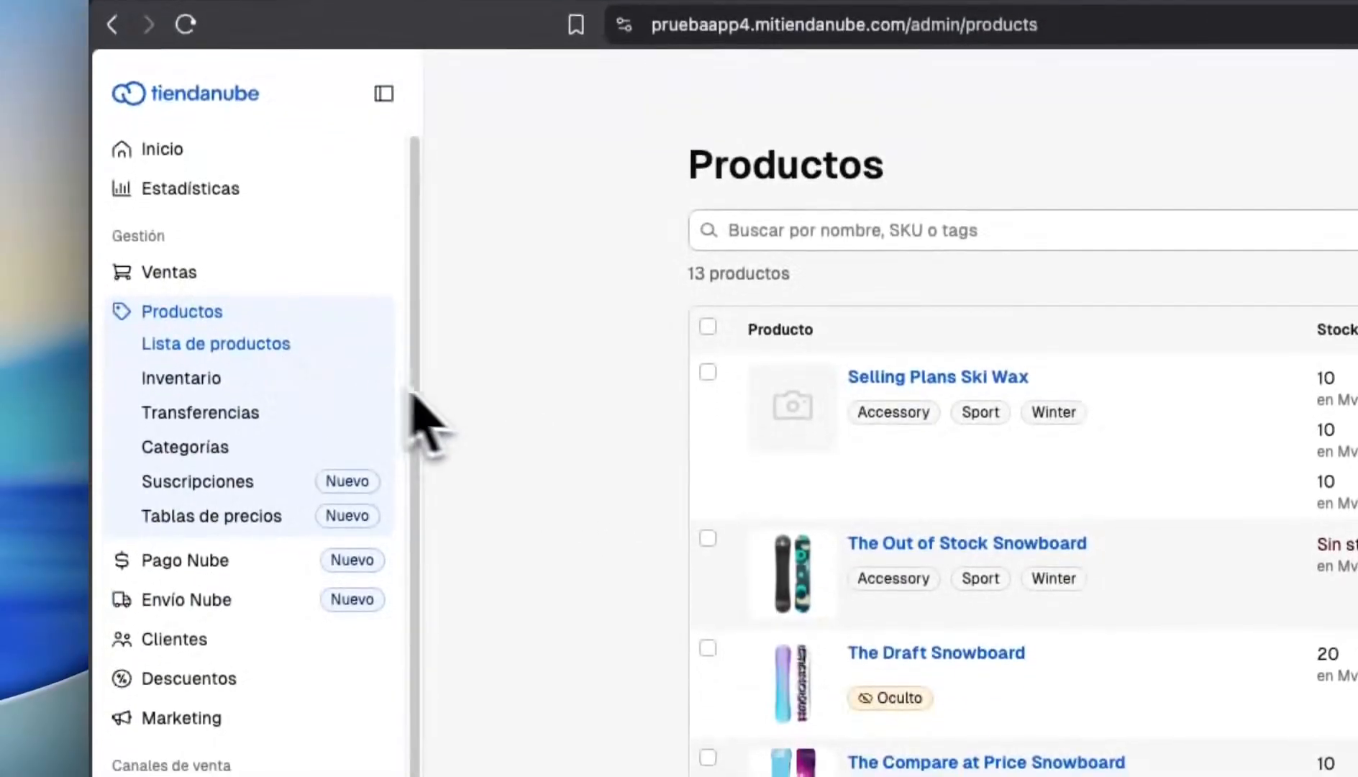
pyautogui.click(281, 347)
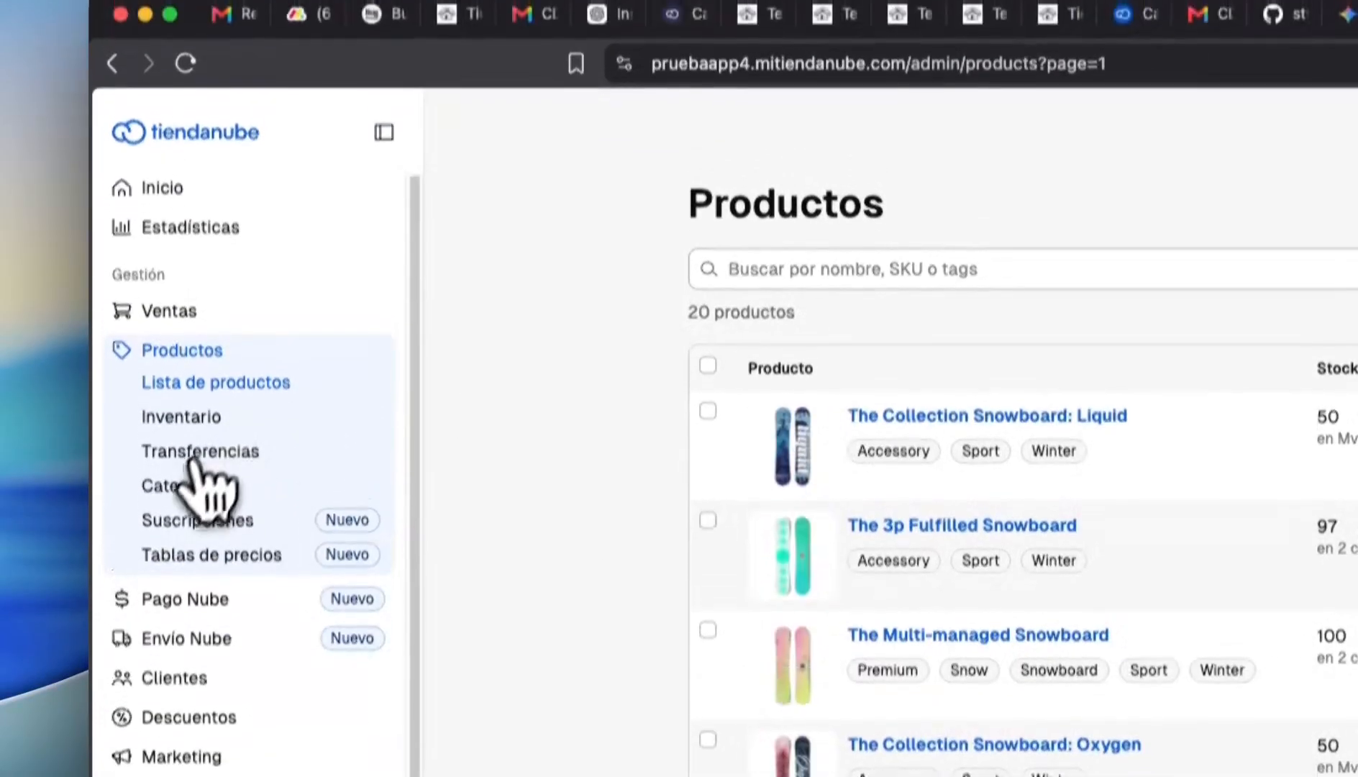
pyautogui.click(179, 493)
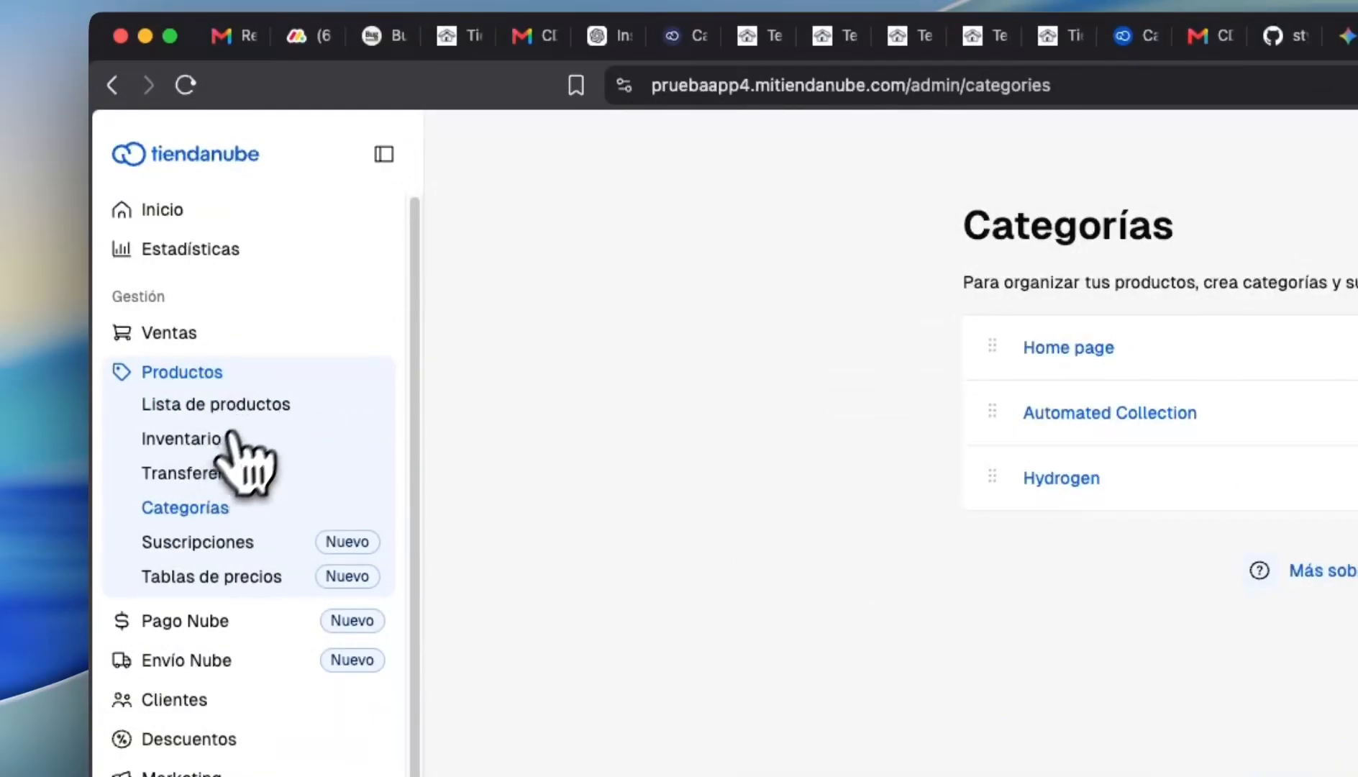
pyautogui.click(216, 699)
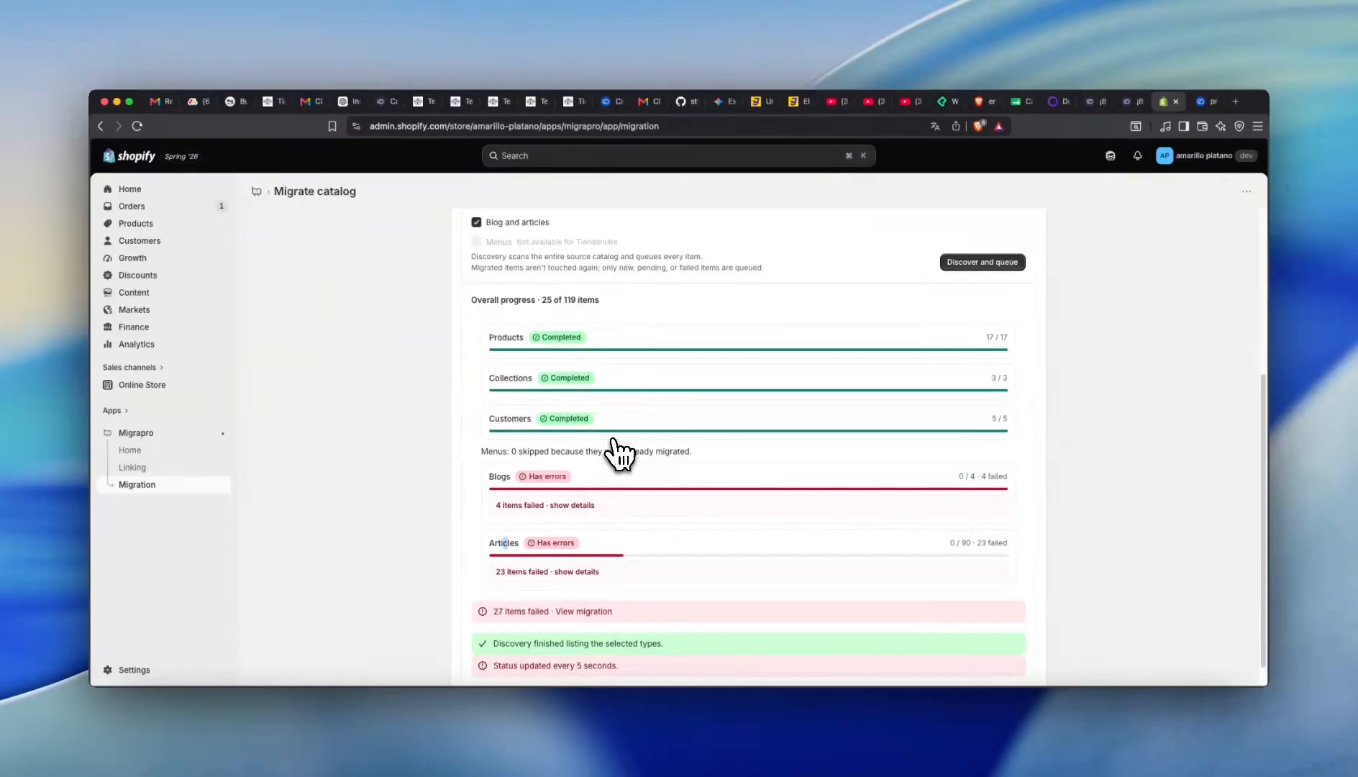
# - Expand the Articles and Blogs failure logs and highlight the missing-blog 404 error entries
pyautogui.click(572, 571)
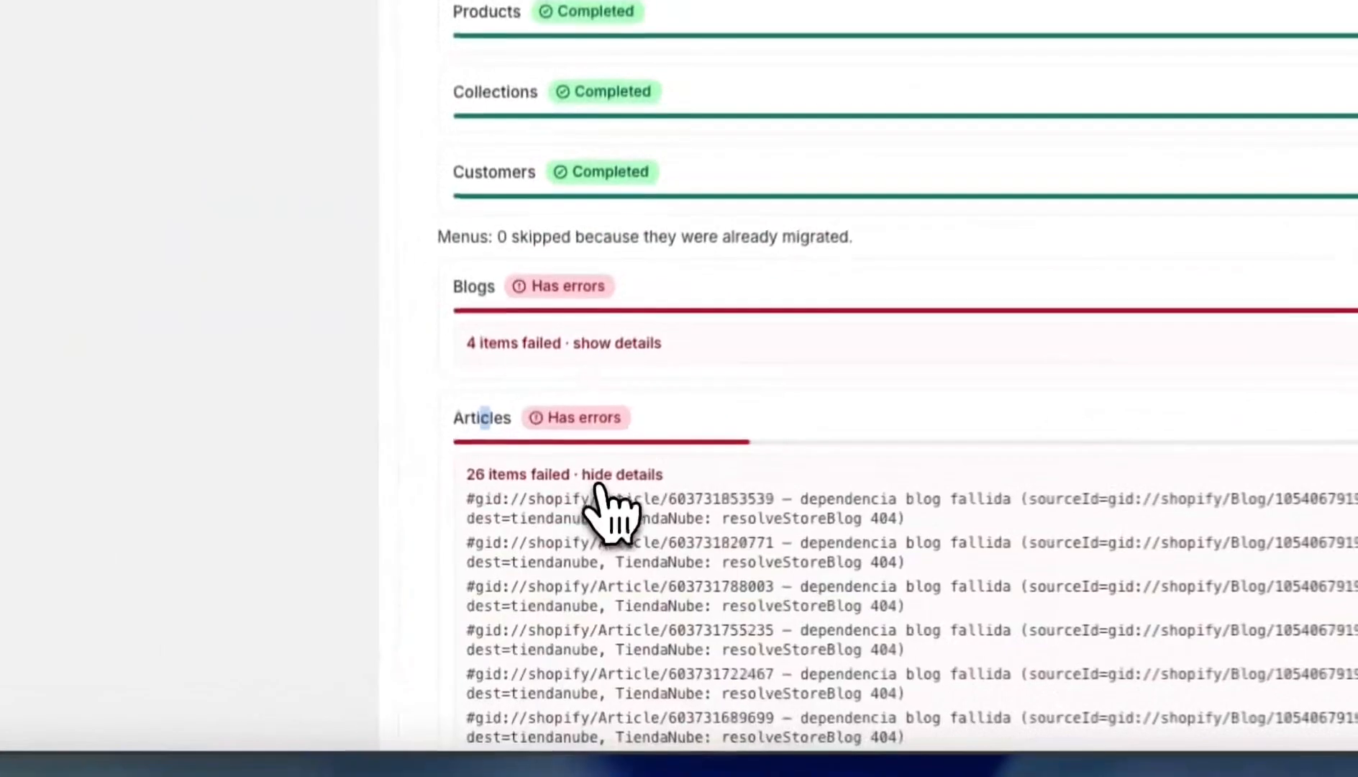
pyautogui.click(570, 505)
pyautogui.scroll(-15, 775, 364)
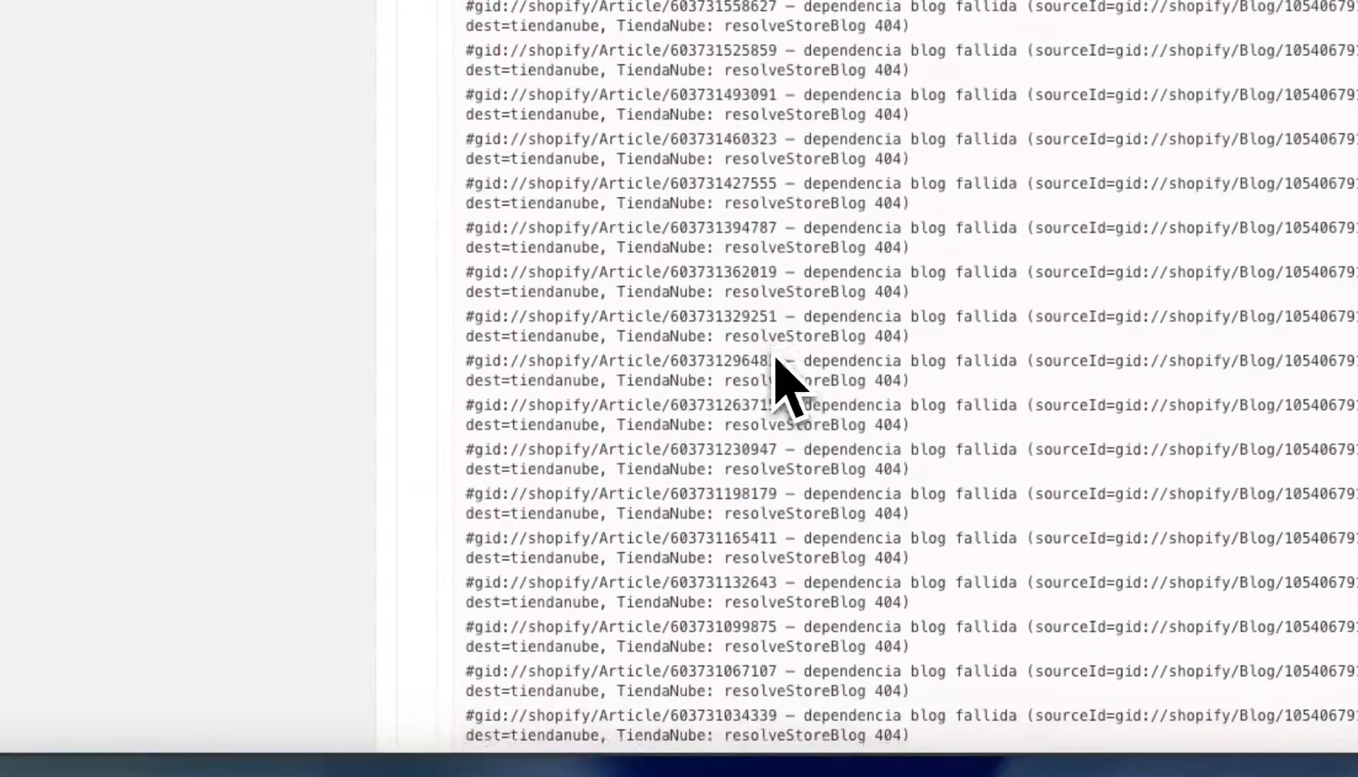
pyautogui.scroll(20, 769, 360)
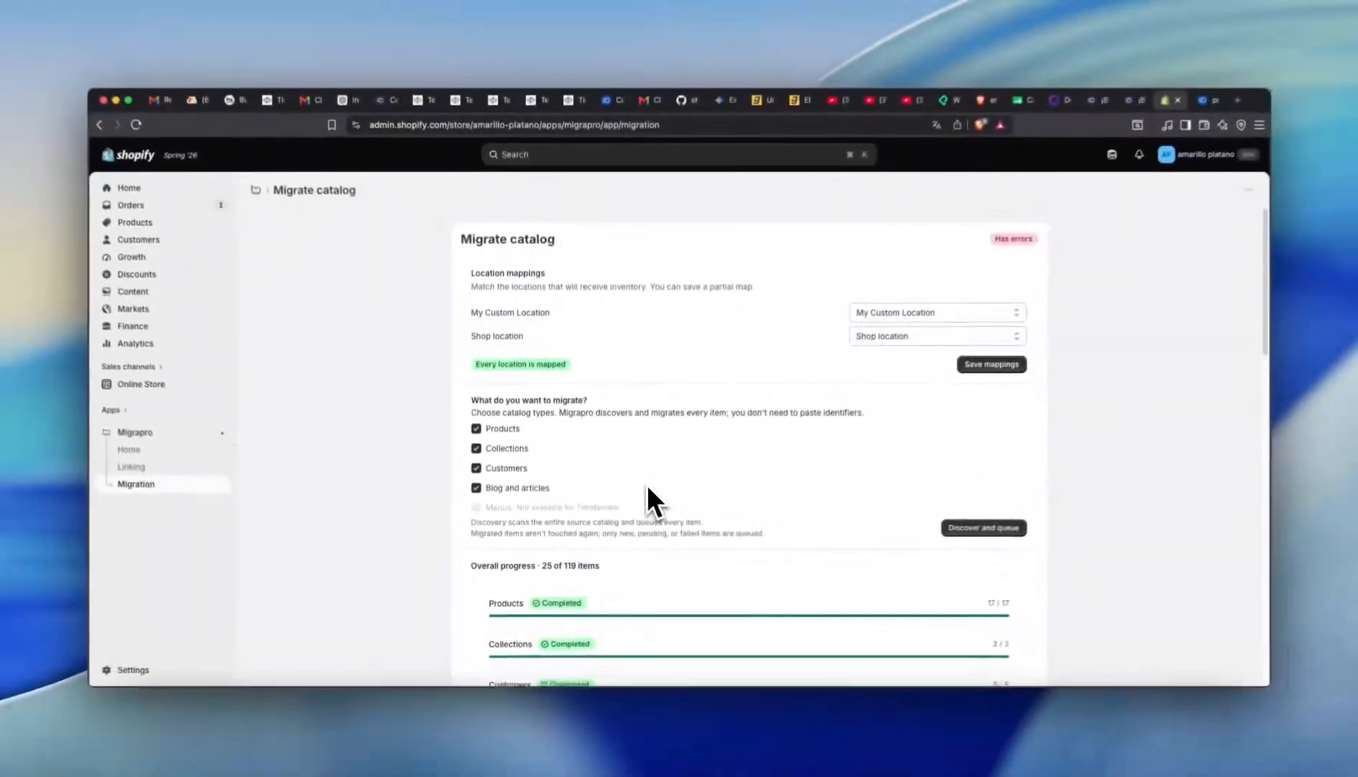
pyautogui.scroll(-10, 769, 360)
pyautogui.scroll(10, 646, 468)
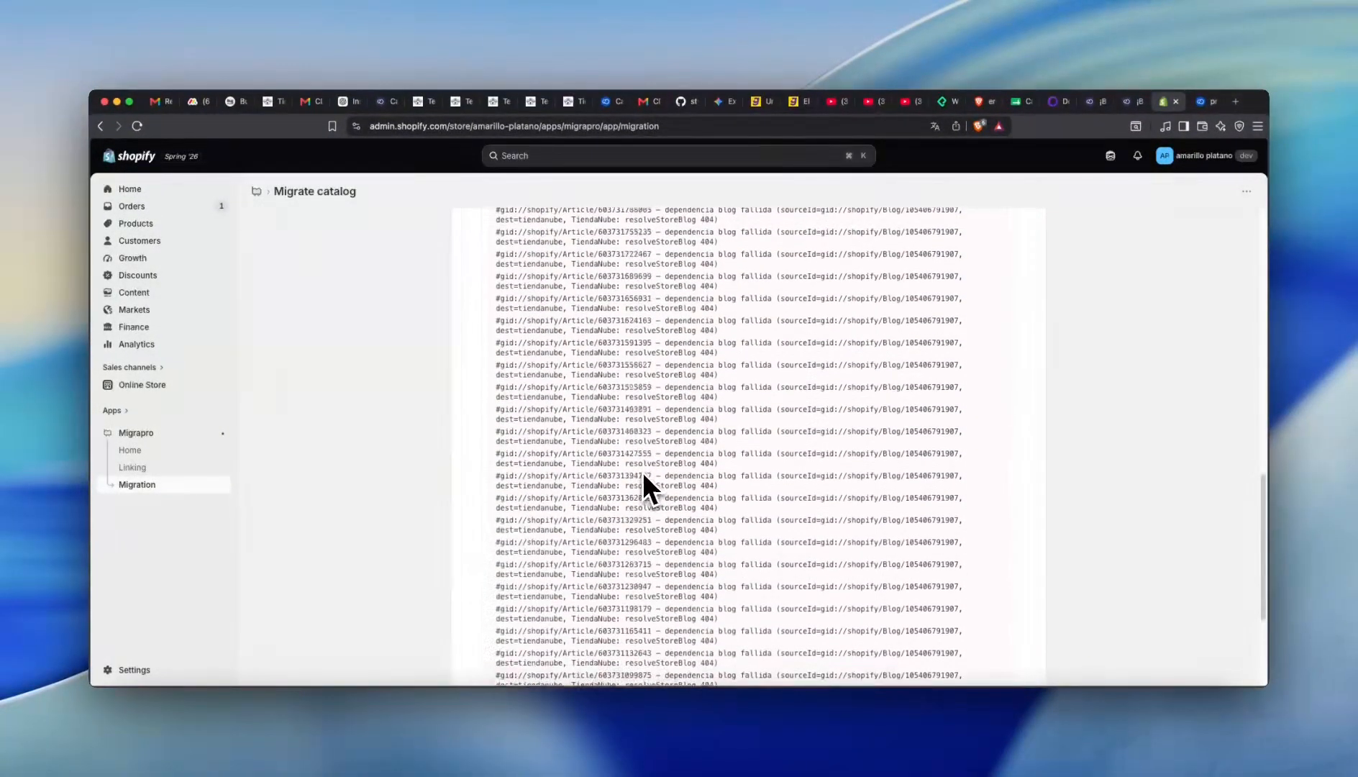
pyautogui.scroll(-10, 640, 485)
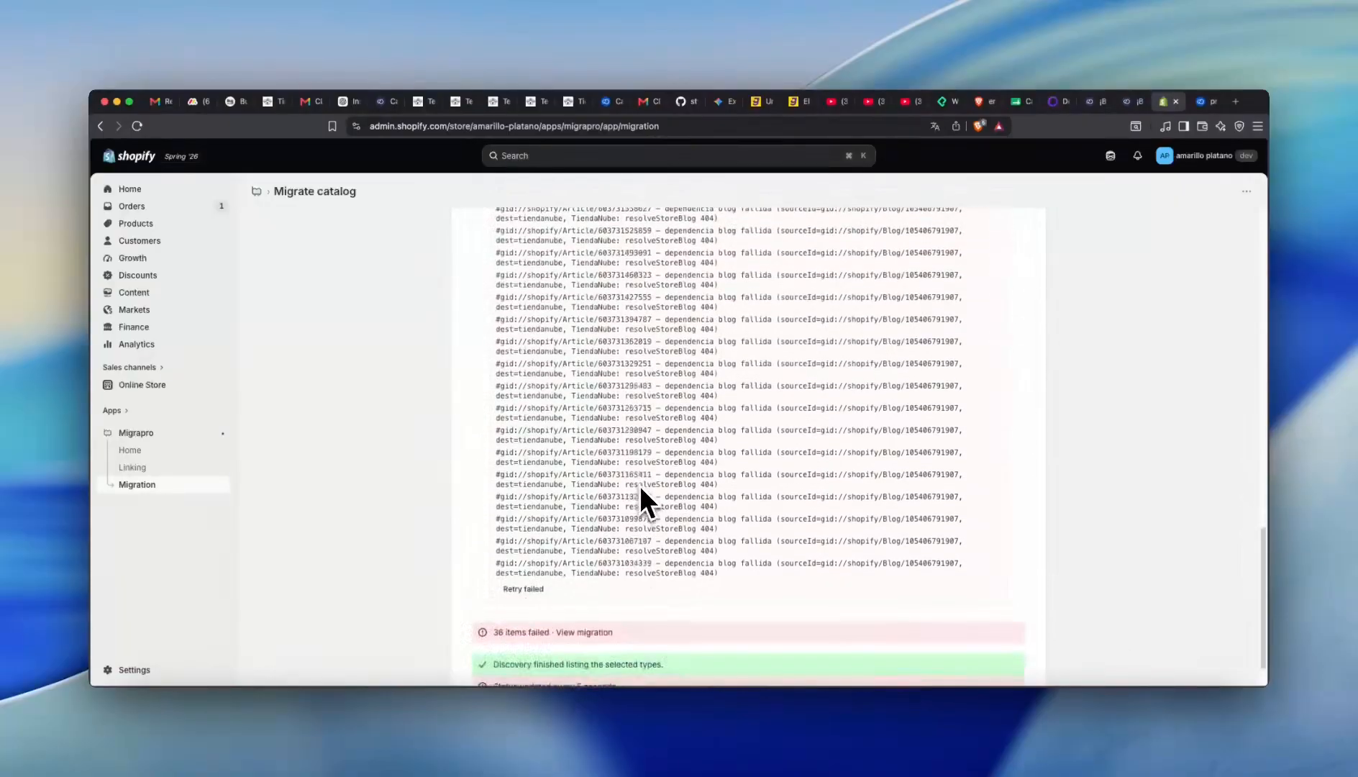
pyautogui.scroll(15, 640, 485)
pyautogui.scroll(-6, 677, 507)
pyautogui.moveTo(713, 525); pyautogui.dragTo(514, 407)
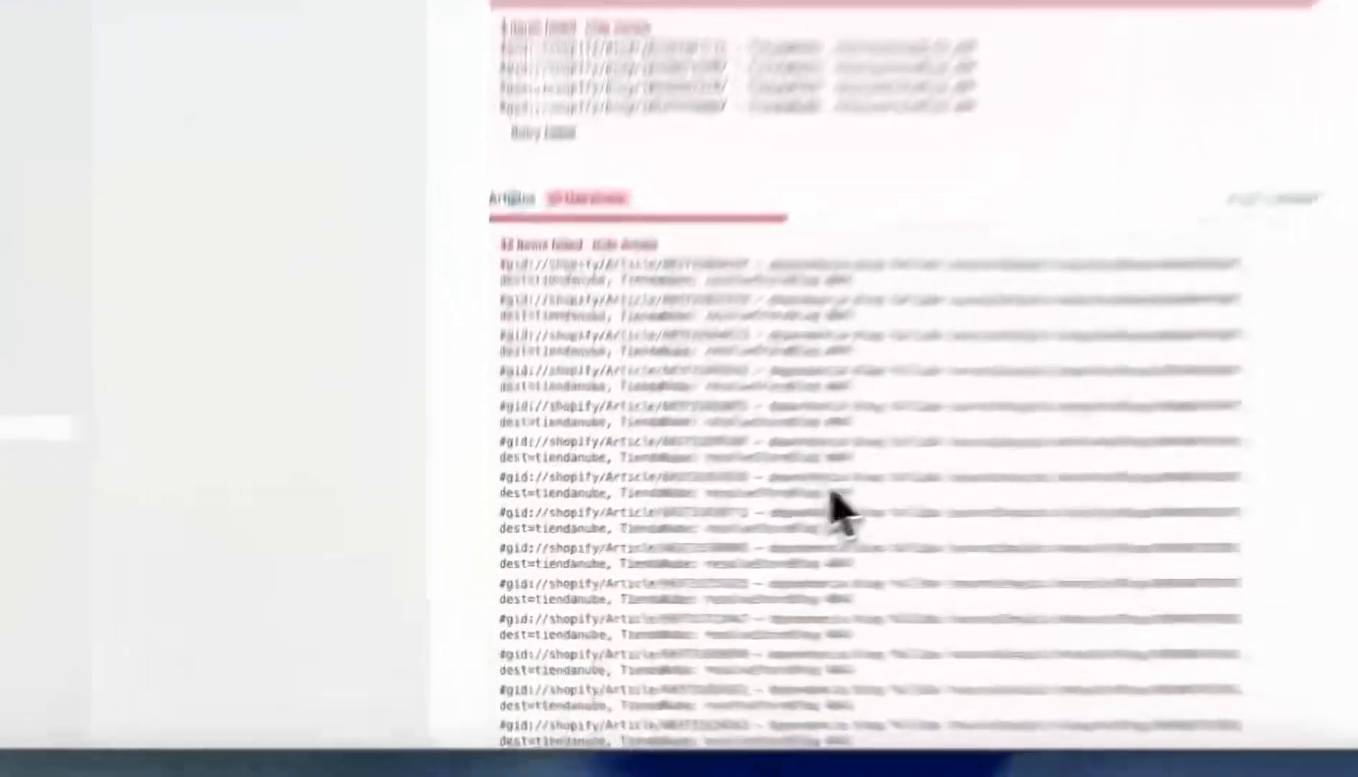
pyautogui.moveTo(536, 249); pyautogui.dragTo(504, 188)
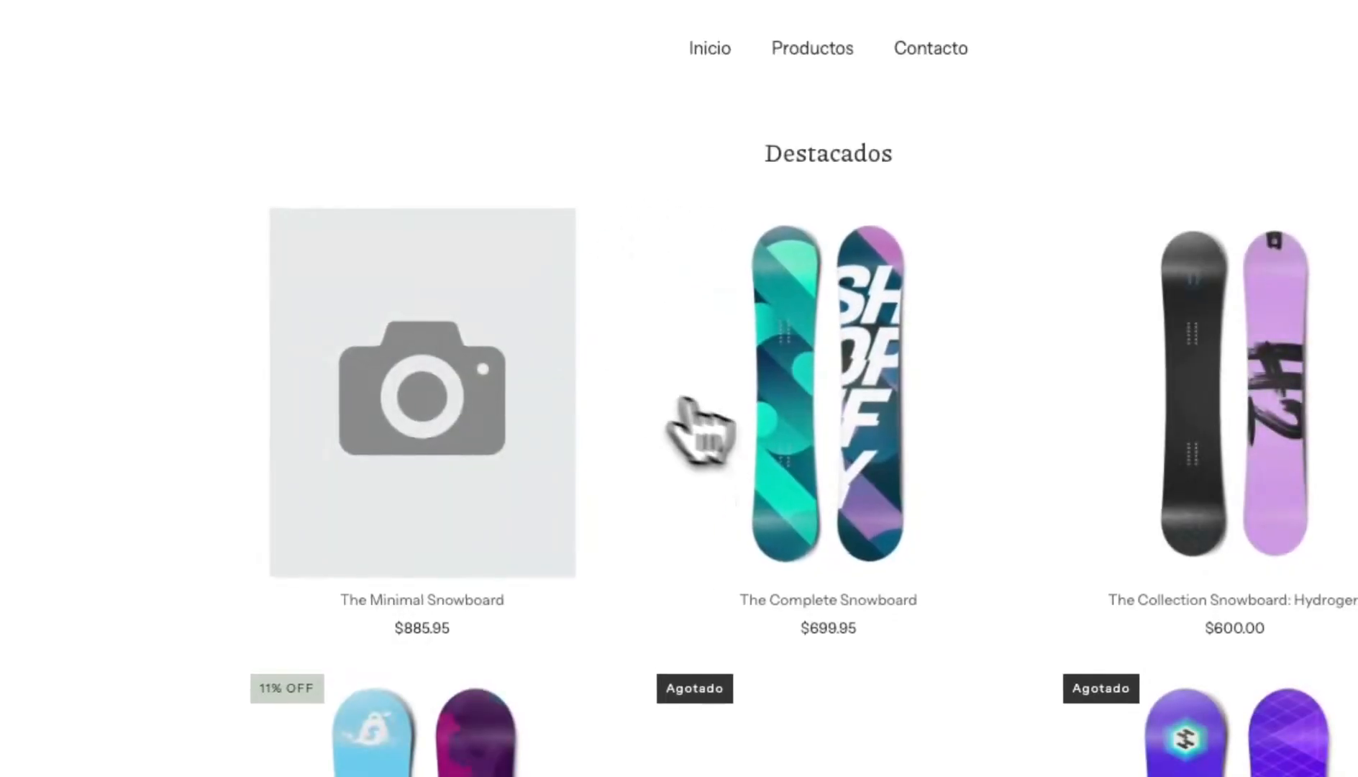
# - Try The Complete Snowboard's Powder and Sunset variants, then open The Compare at Price Snowboard
pyautogui.click(752, 428)
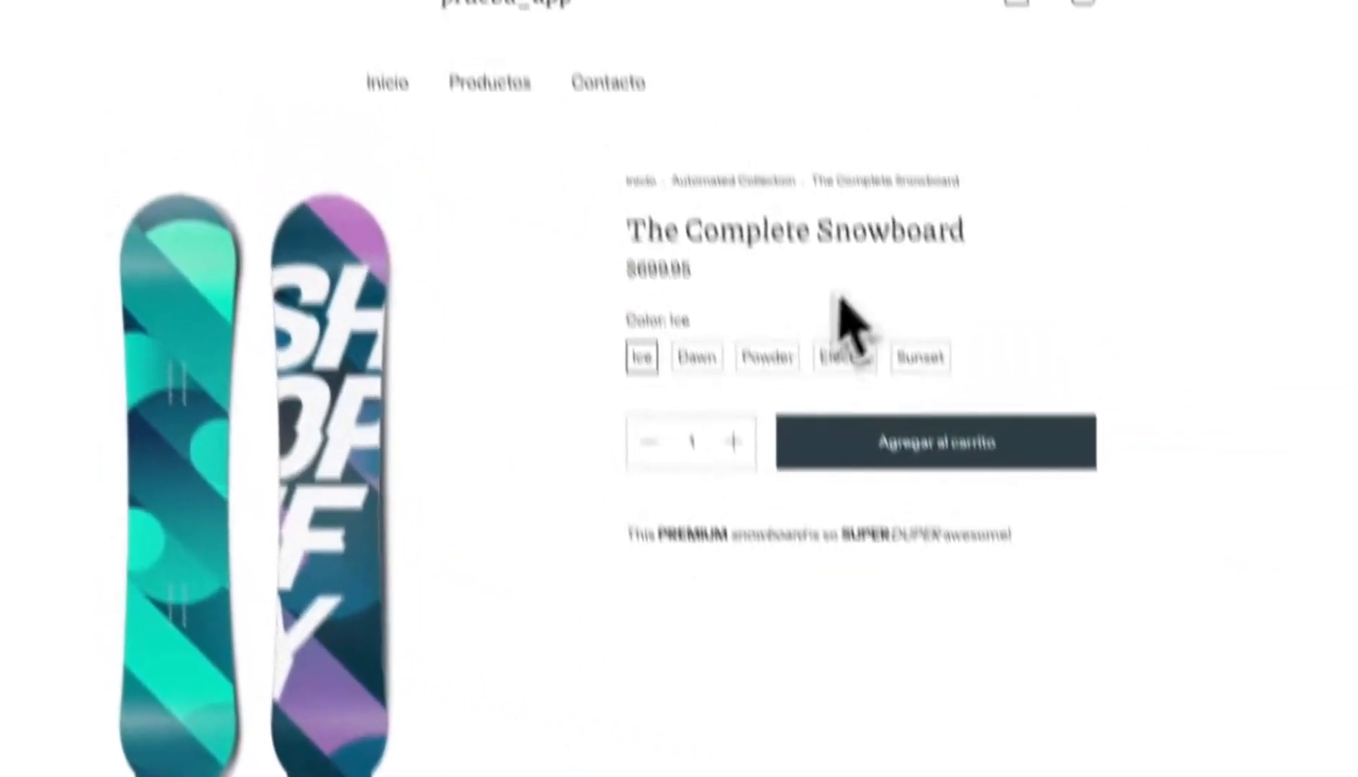
pyautogui.click(1088, 262)
pyautogui.click(922, 419)
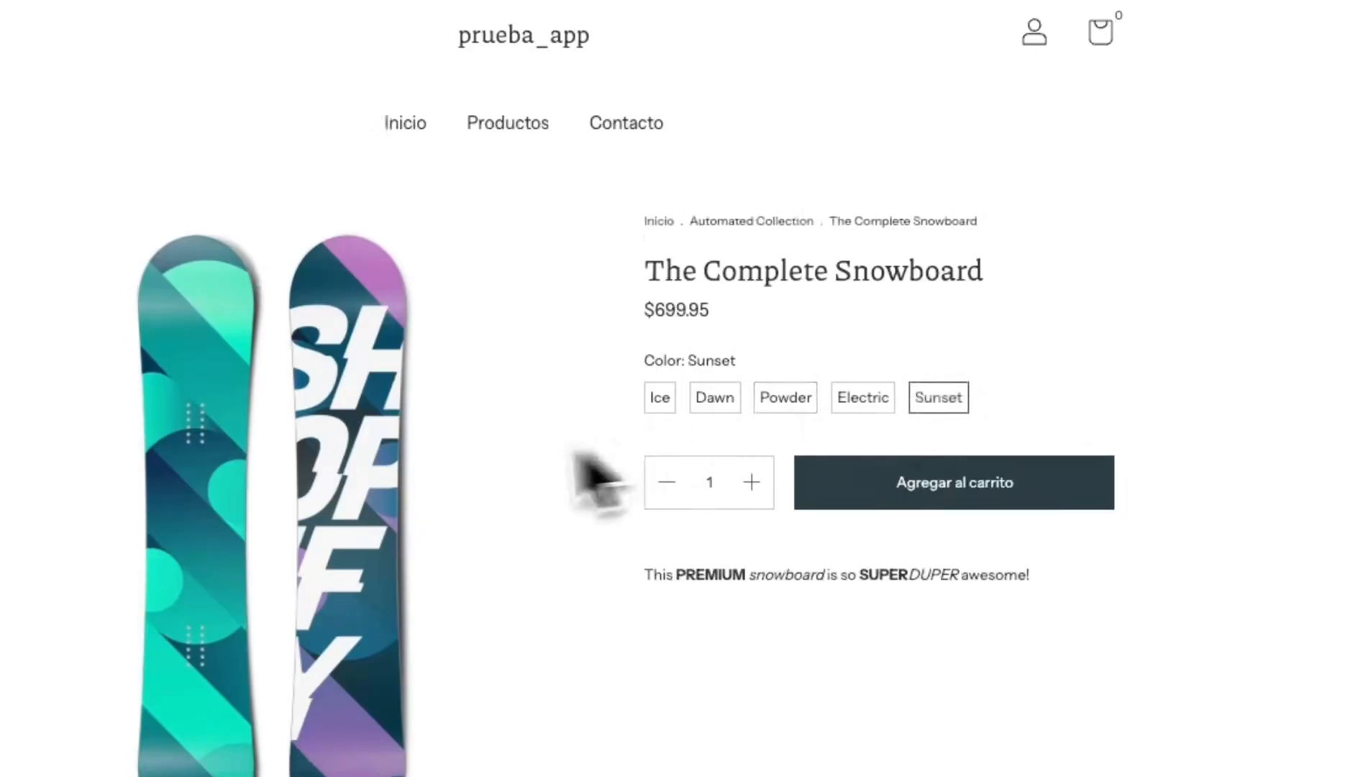
pyautogui.scroll(-10, 449, 500)
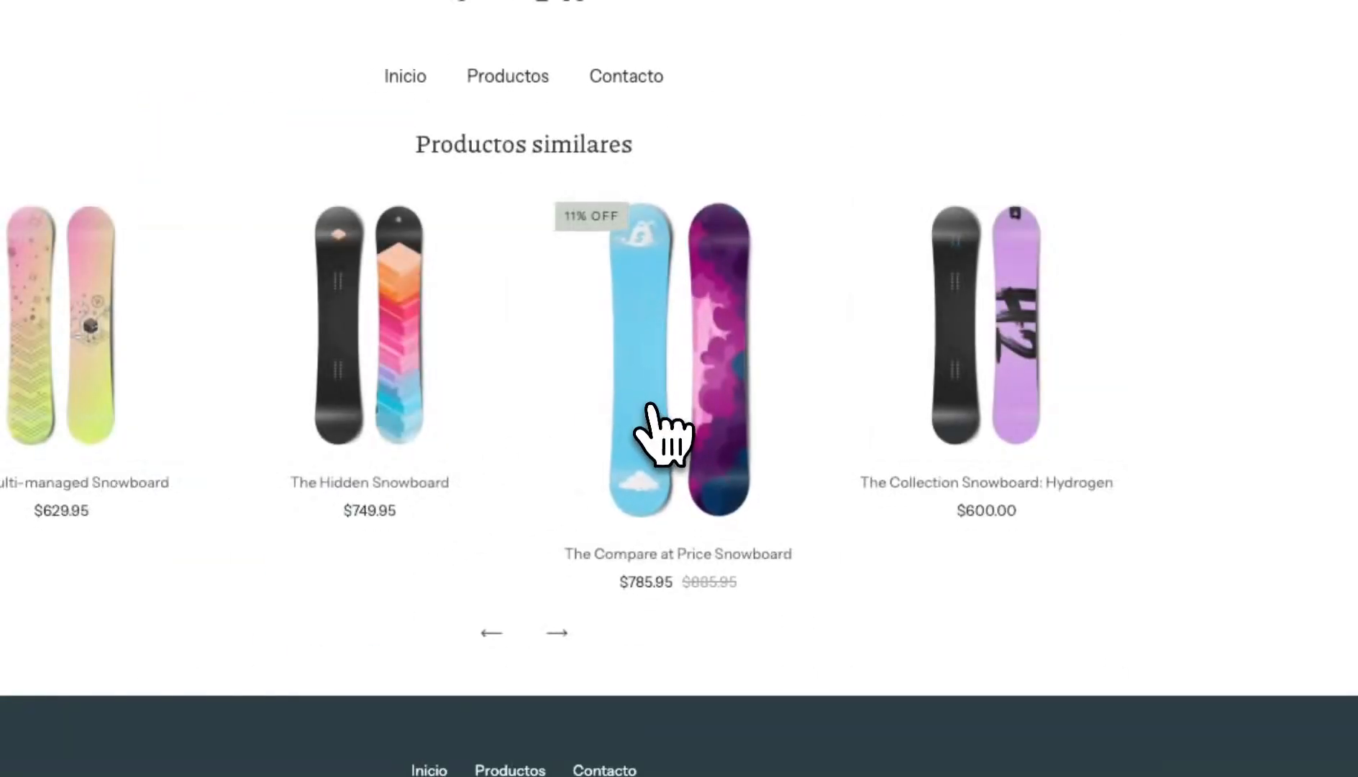
pyautogui.click(653, 428)
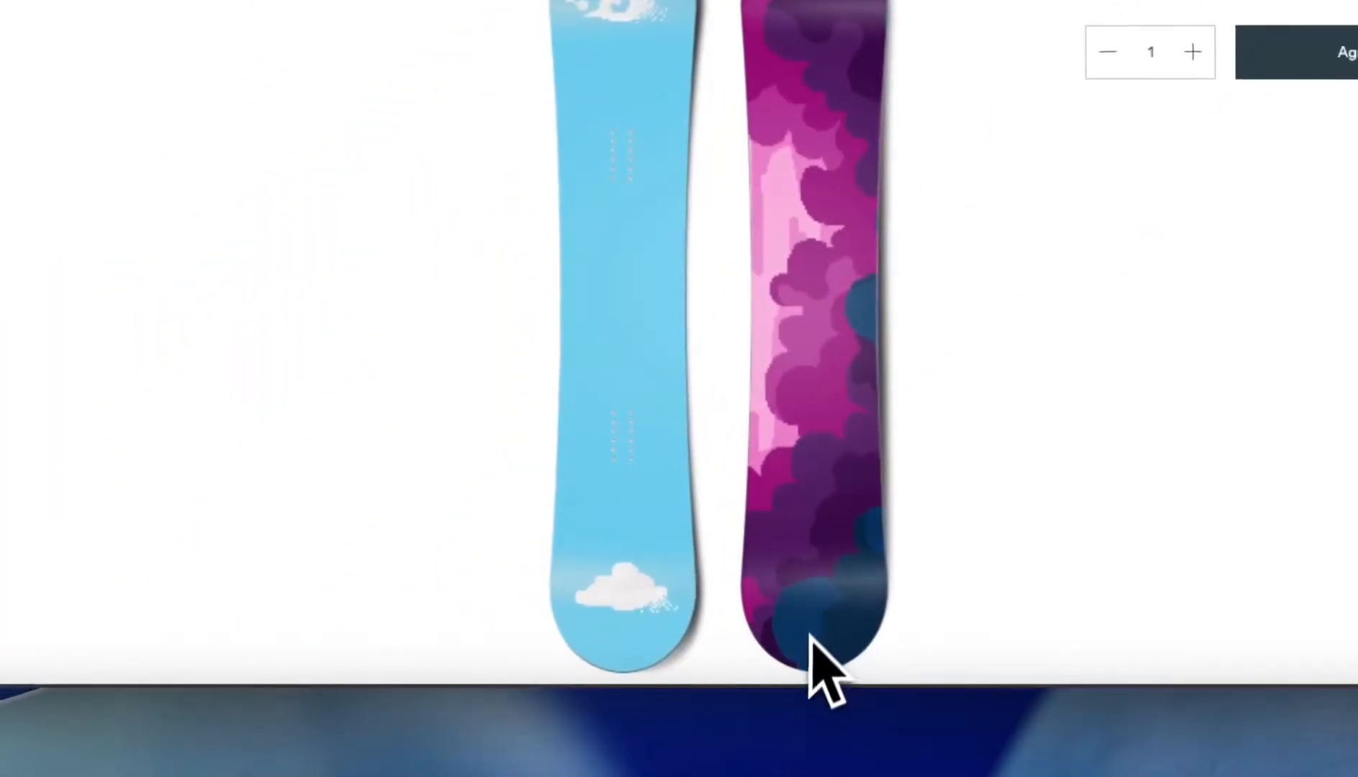